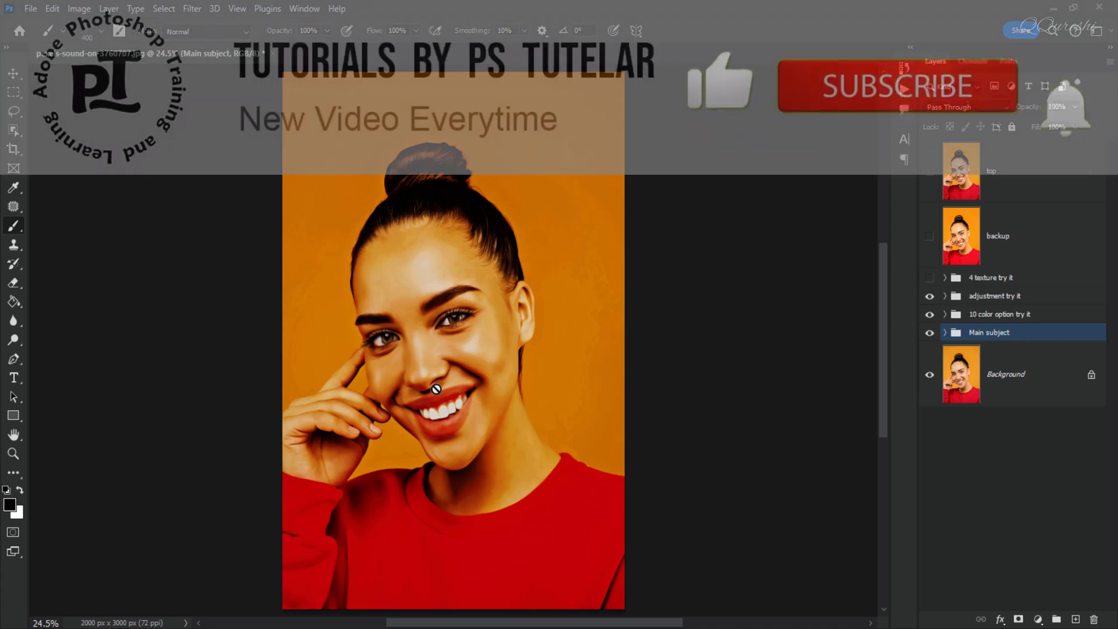
Examine the oil-painted portrait at full size and compare it with the backup layer.
{"action": "key", "text": "ctrl+1"}
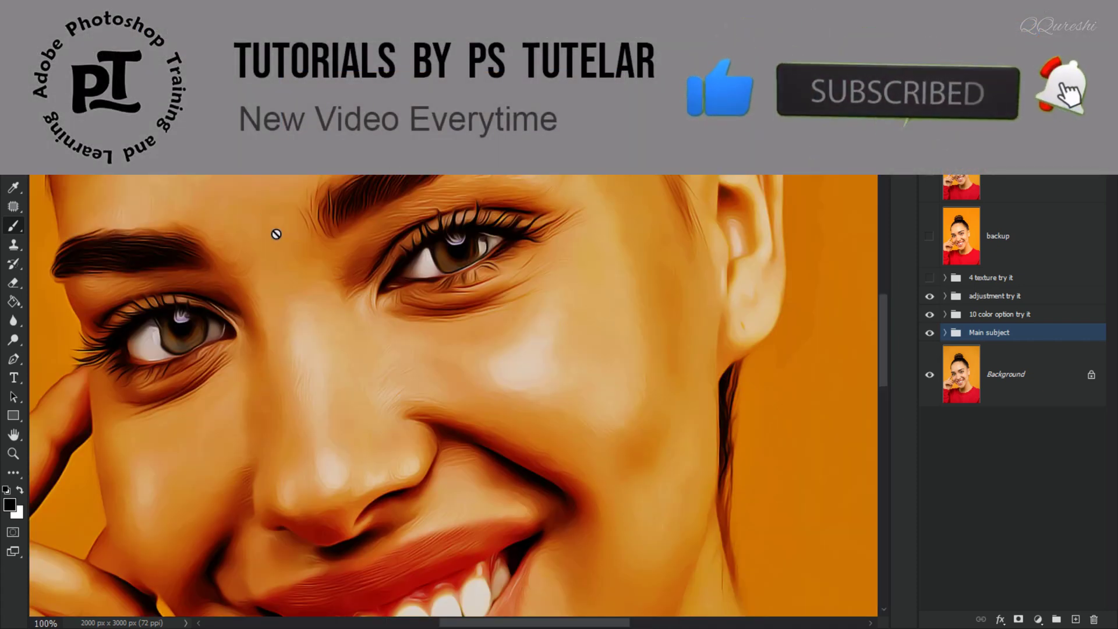
{"action": "left_click", "coordinate": [931, 235]}
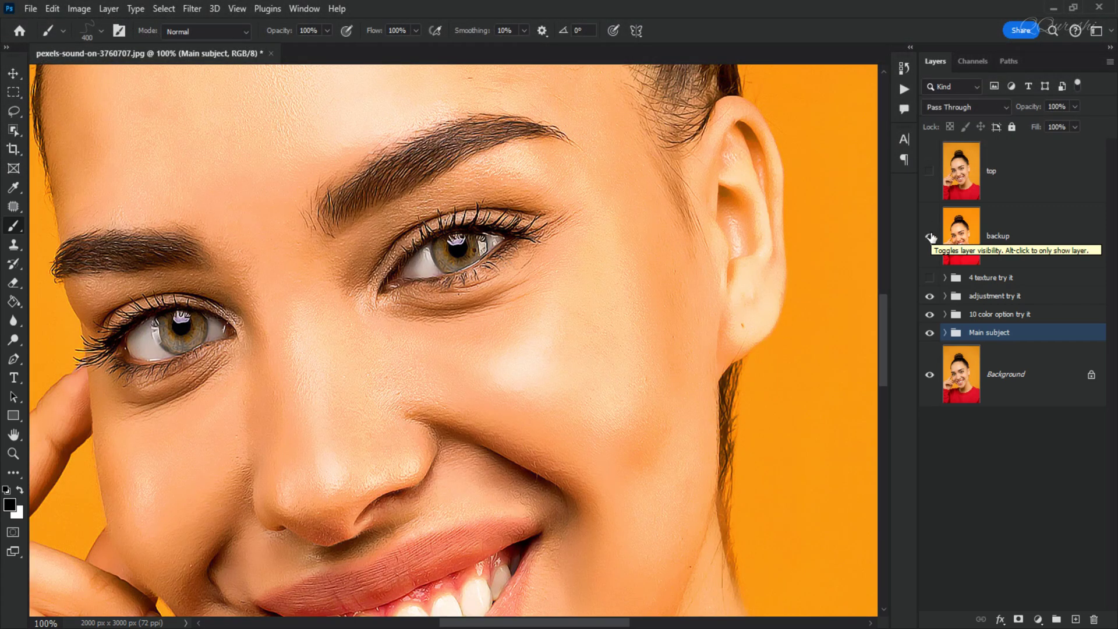
{"action": "left_click", "coordinate": [930, 235]}
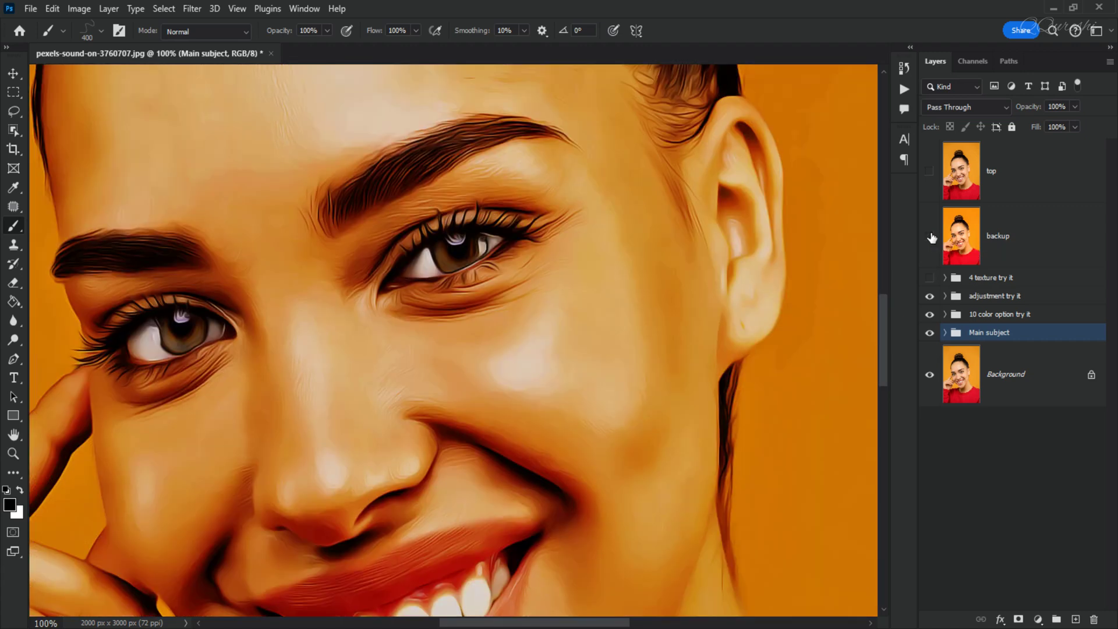
{"action": "key", "text": "ctrl+0"}
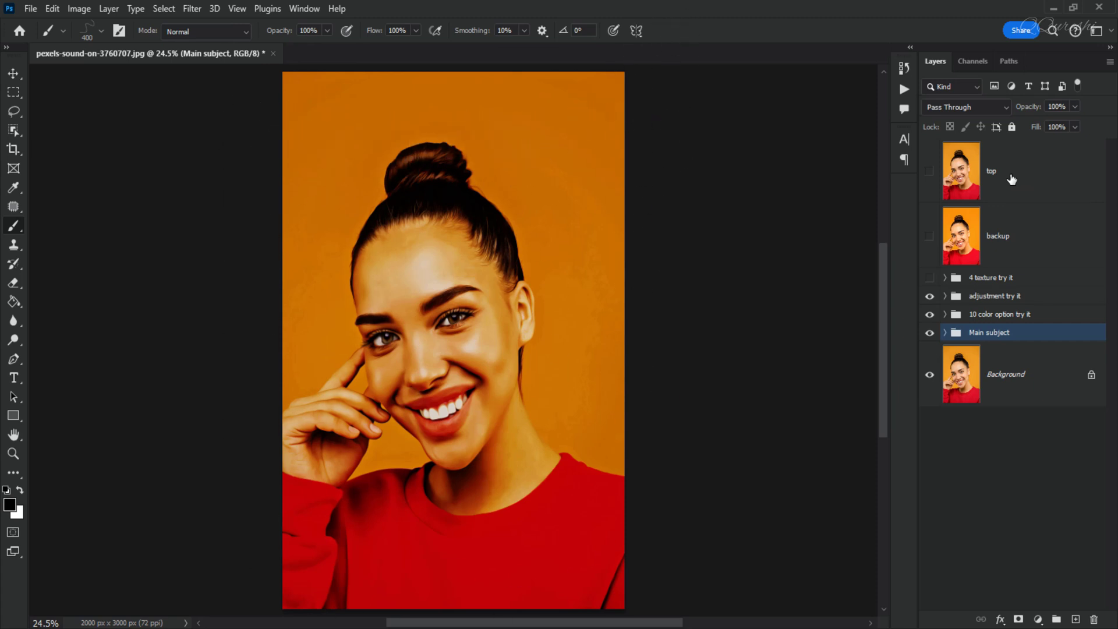
{"action": "key", "text": "ctrl+1"}
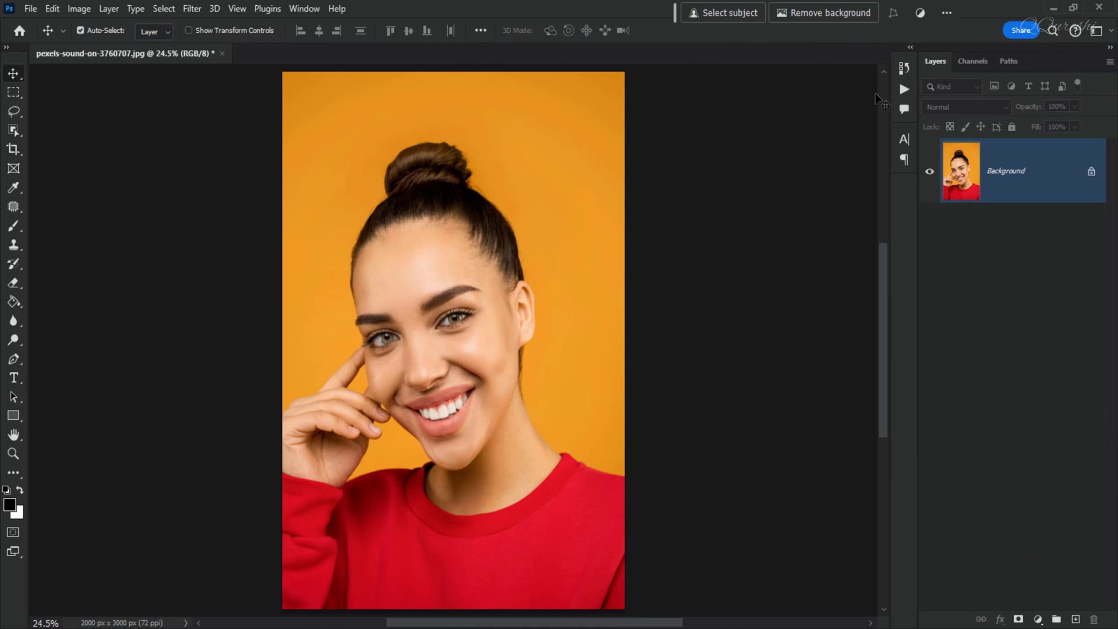
Load the "For CC Oil Retouching Photoshop Action" file from the Oil-Retouching-Photoshop-Action folder into the actions list.
{"action": "left_click", "coordinate": [905, 90]}
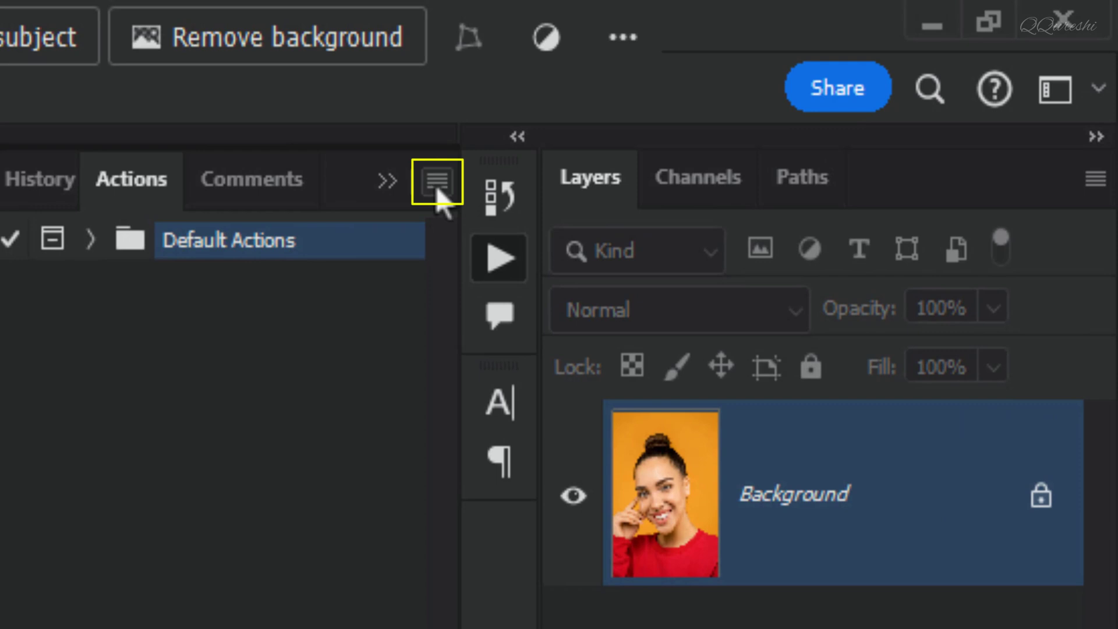
{"action": "left_click", "coordinate": [438, 188]}
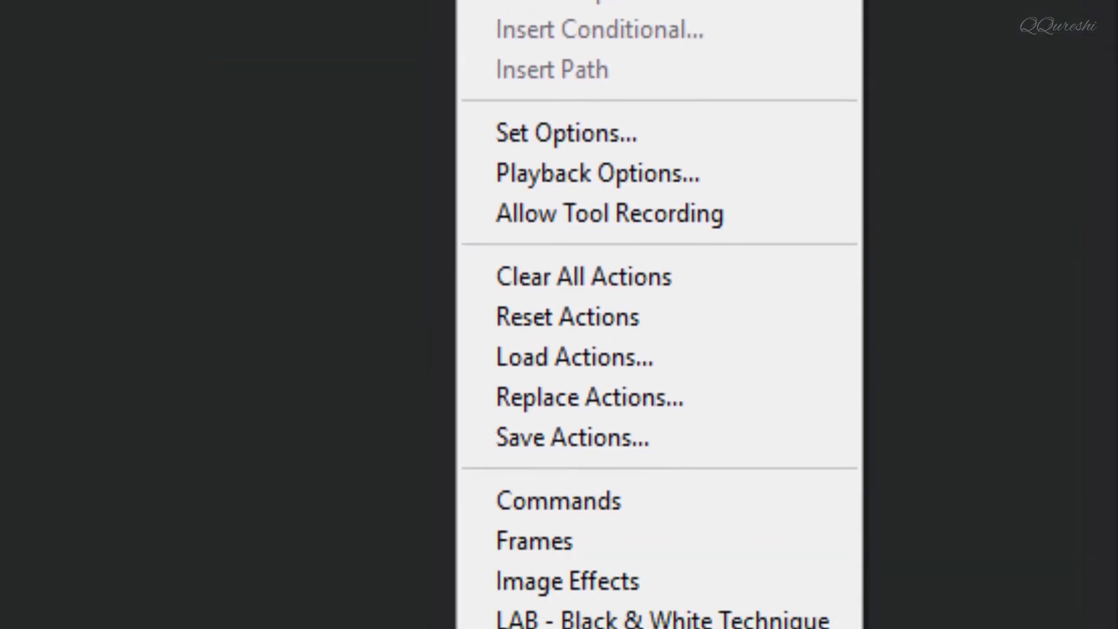
{"action": "left_click", "coordinate": [548, 347]}
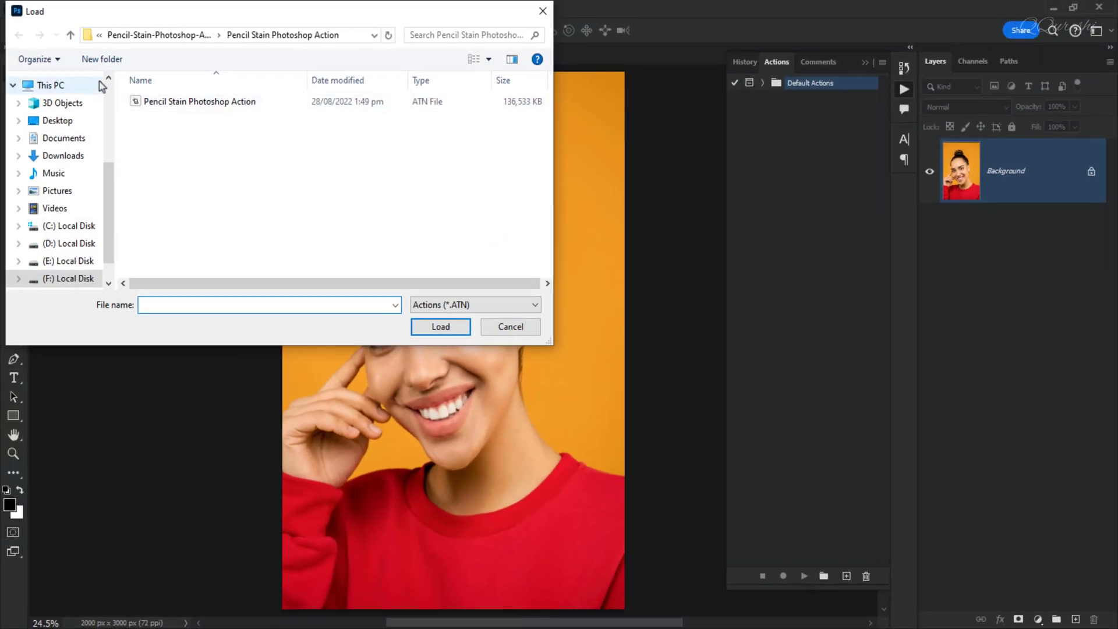
{"action": "left_click", "coordinate": [70, 36]}
{"action": "left_click", "coordinate": [70, 36]}
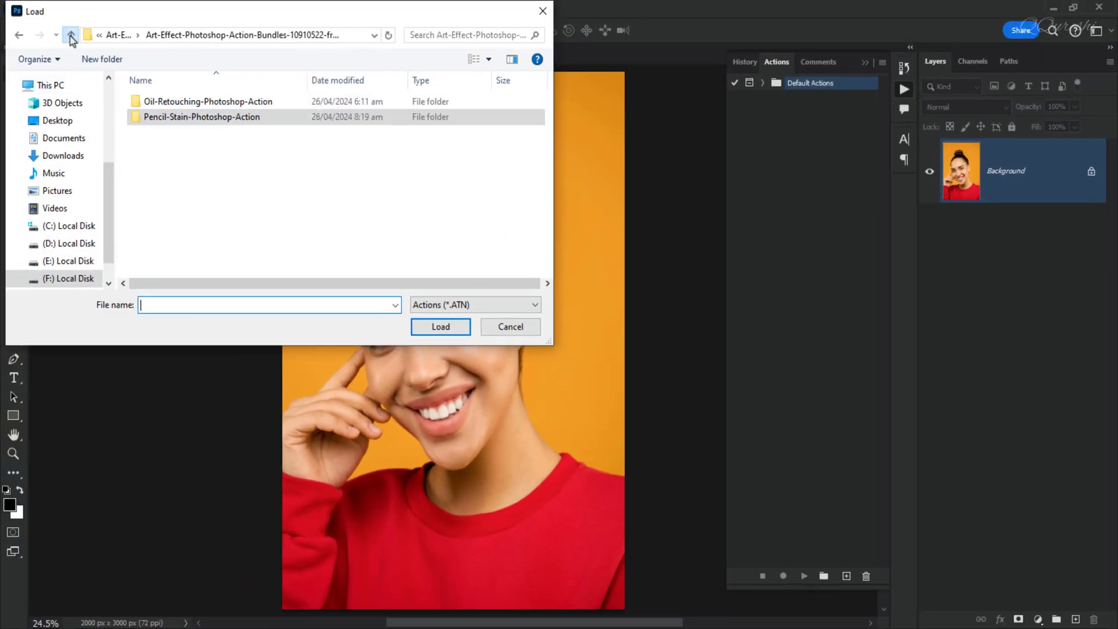
{"action": "left_click", "coordinate": [150, 103]}
{"action": "double_click", "coordinate": [150, 102]}
{"action": "double_click", "coordinate": [150, 103]}
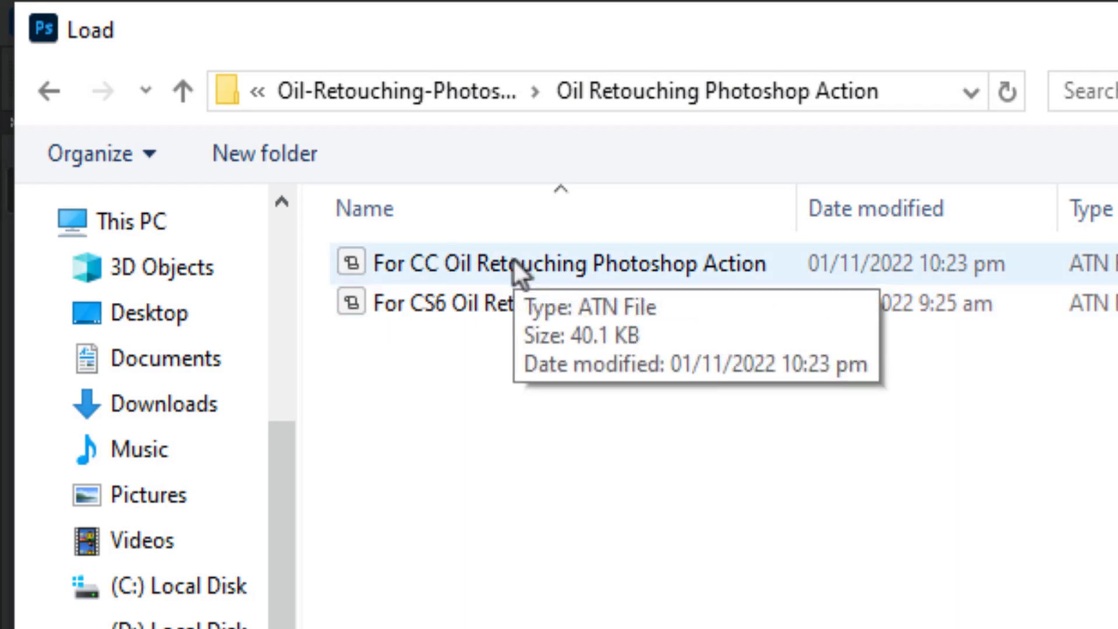
{"action": "left_click", "coordinate": [513, 262]}
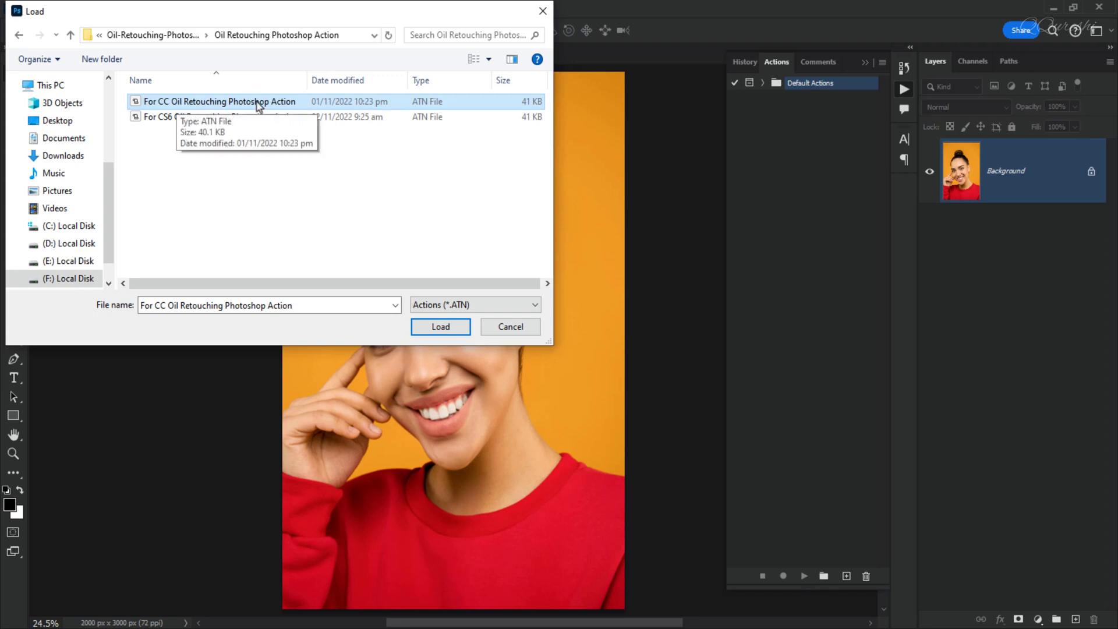
{"action": "left_click", "coordinate": [440, 326]}
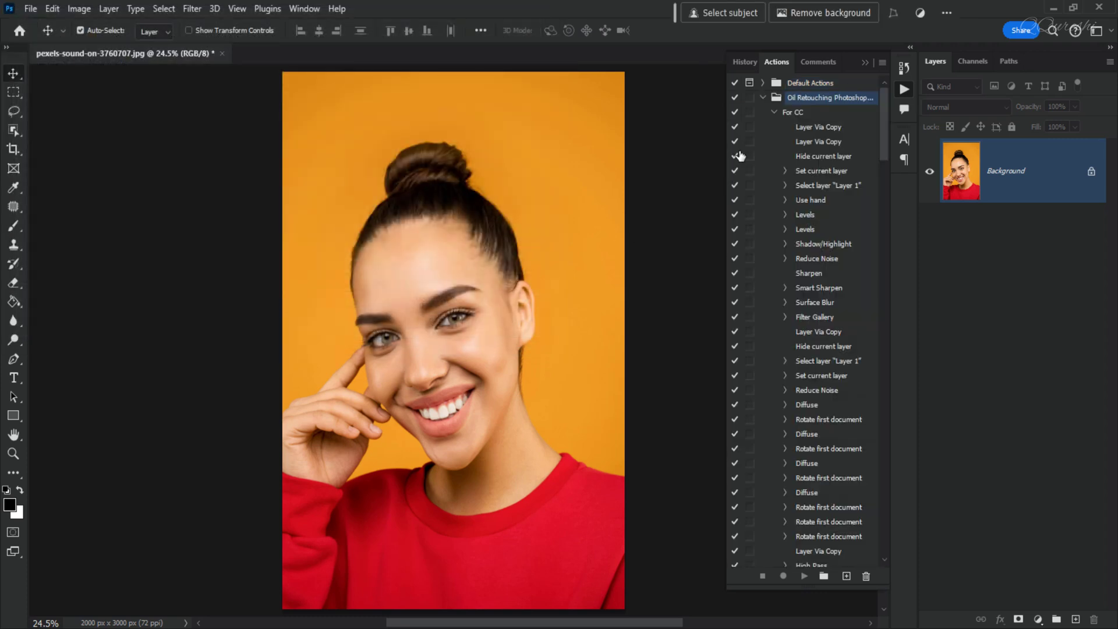
Run the "For CC" action from the Oil Retouching set on the portrait photo.
{"action": "left_click", "coordinate": [798, 113]}
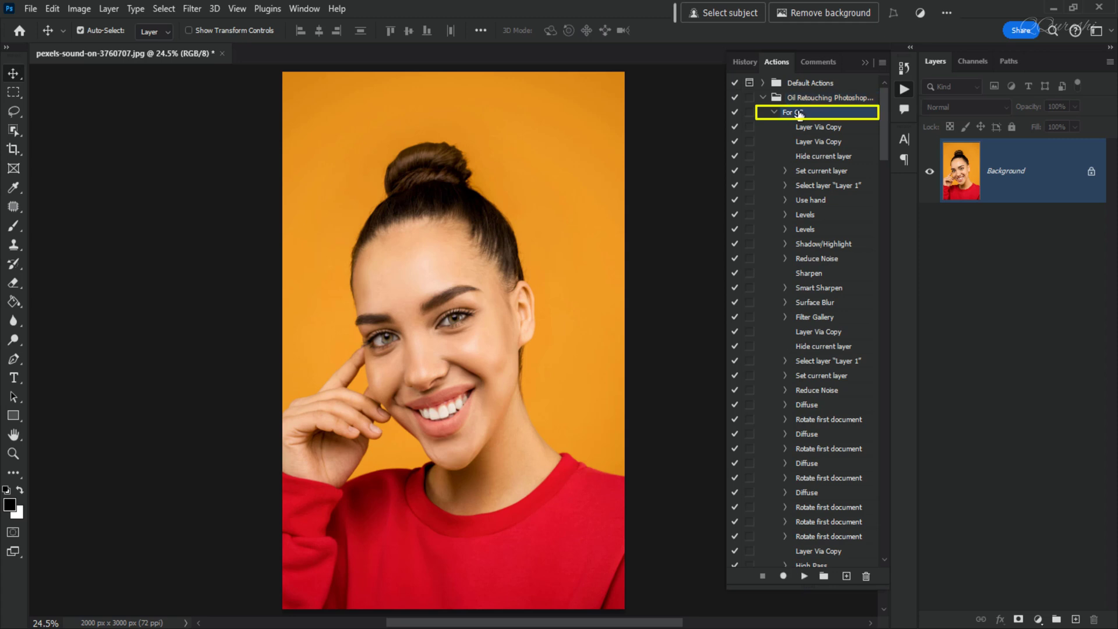
{"action": "left_click", "coordinate": [805, 575]}
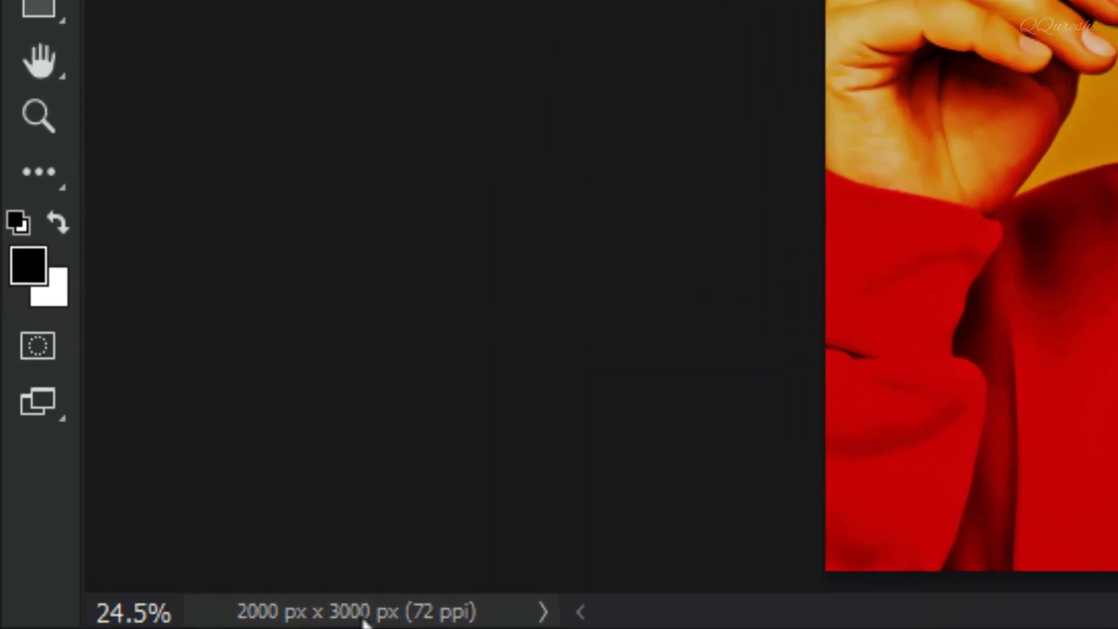
Check the document's dimensions and resolution as well as its colour mode and bit depth.
{"action": "left_click", "coordinate": [125, 624]}
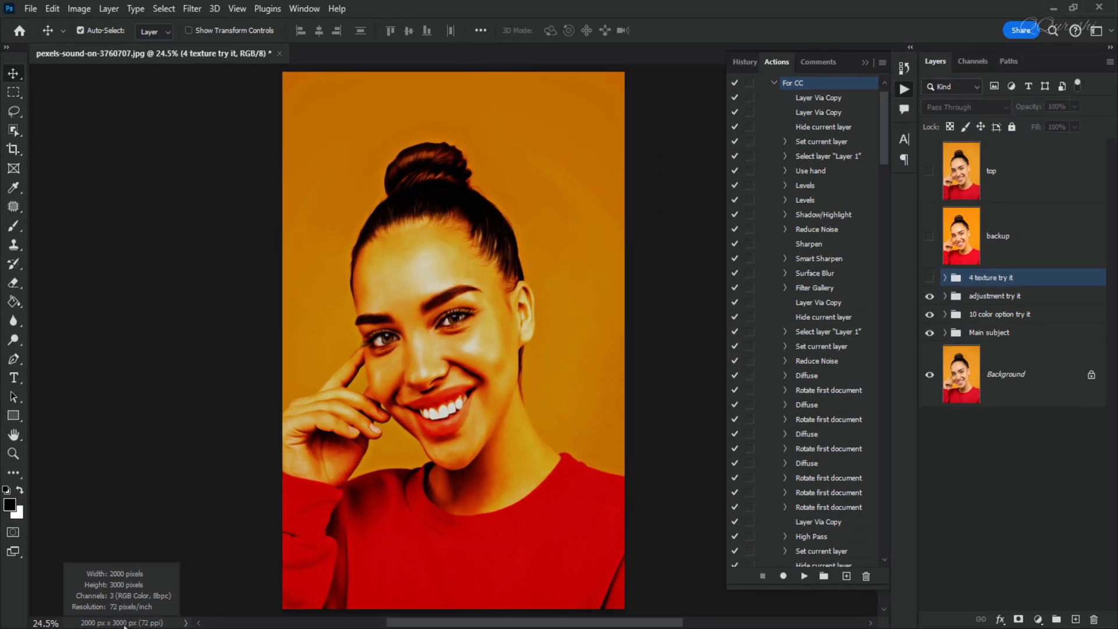
{"action": "left_click", "coordinate": [78, 9]}
{"action": "mouse_move", "coordinate": [88, 23]}
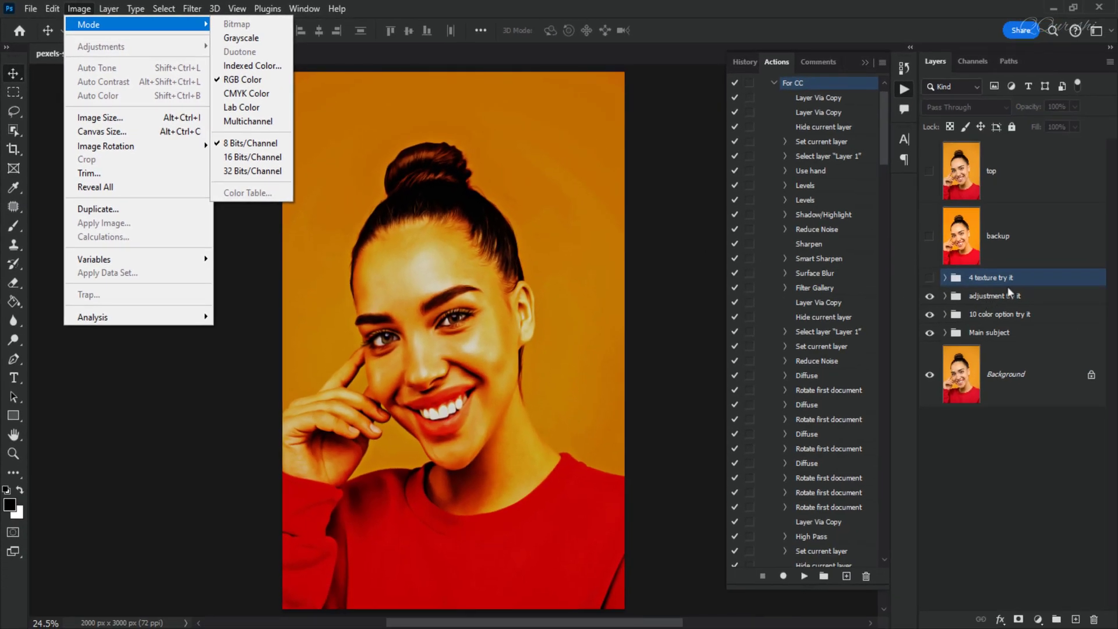
{"action": "left_click", "coordinate": [1008, 287]}
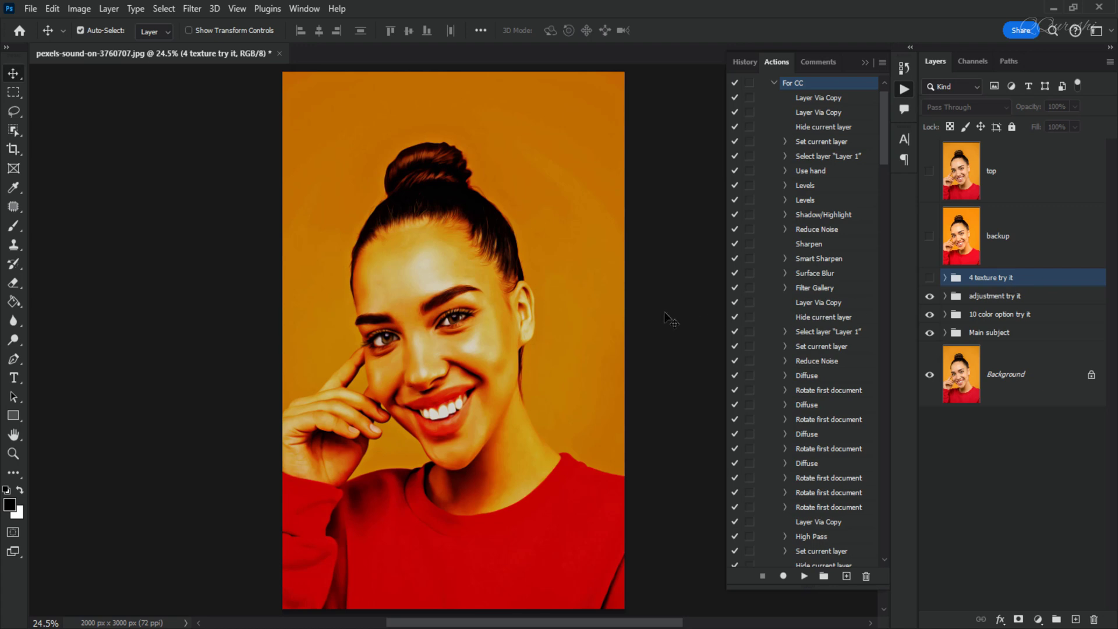
Compare the oil effect with the backup layer at 100% zoom and make the "4 texture try it" group visible.
{"action": "key", "text": "ctrl+1"}
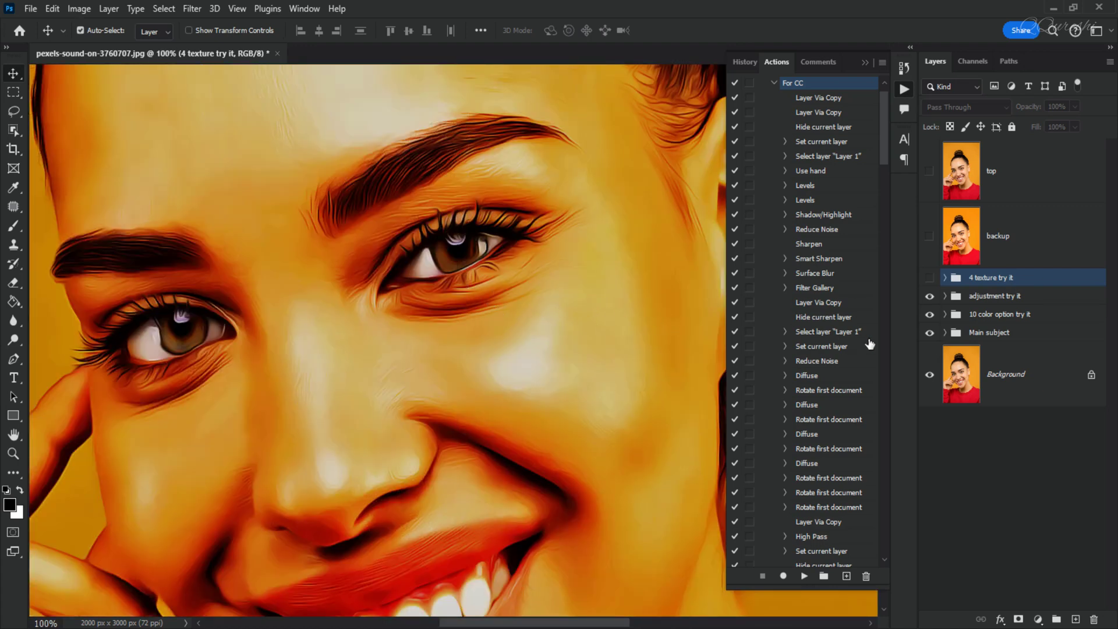
{"action": "left_click", "coordinate": [929, 238]}
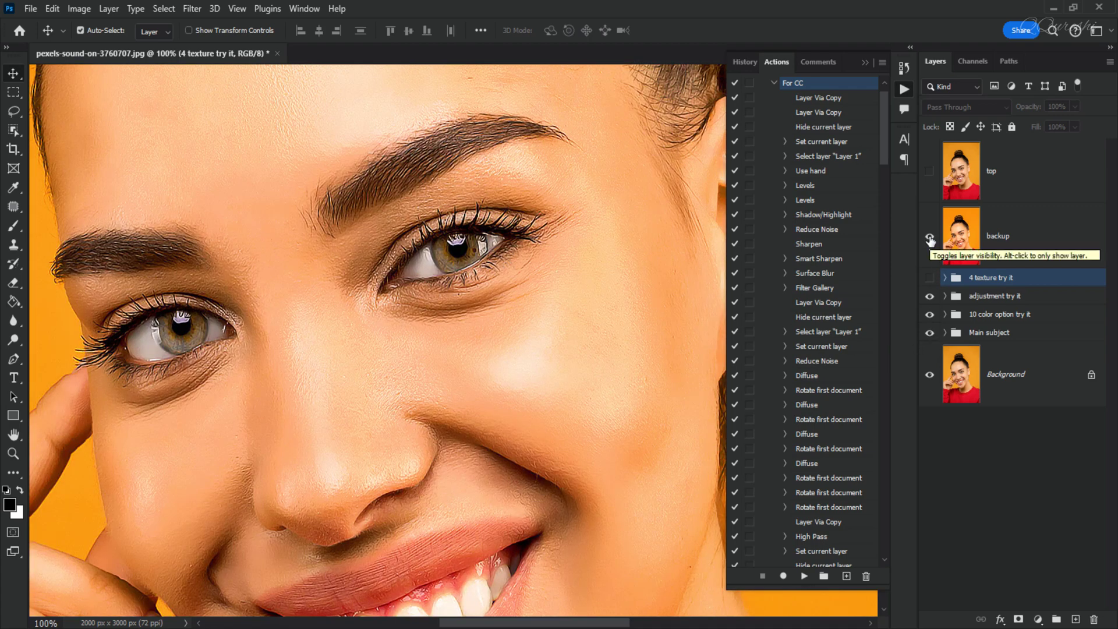
{"action": "left_click", "coordinate": [930, 239]}
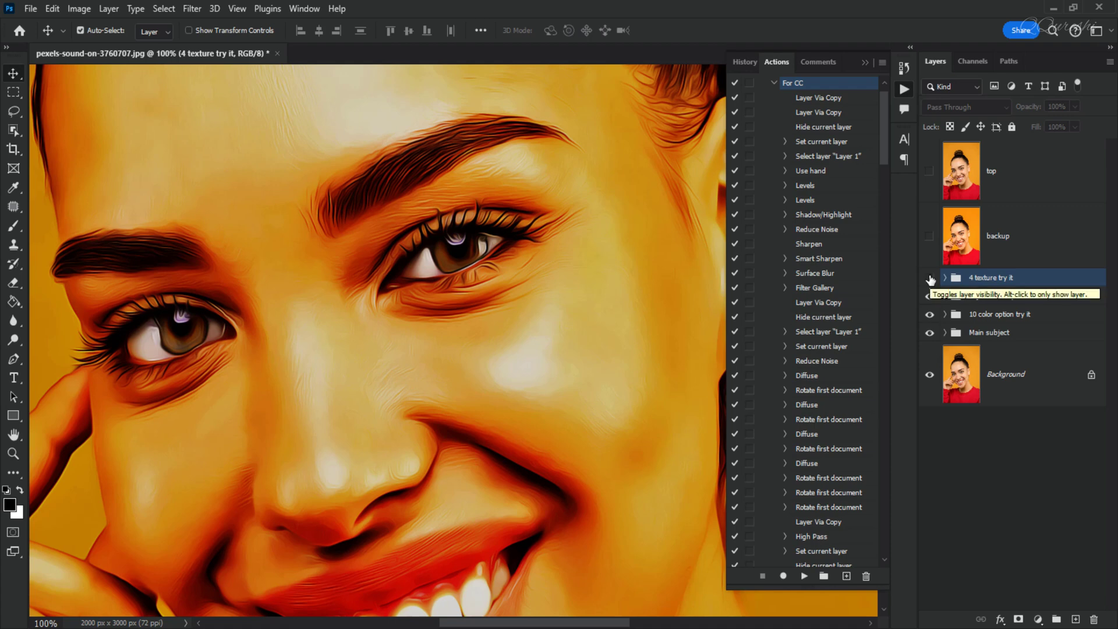
{"action": "left_click", "coordinate": [929, 278]}
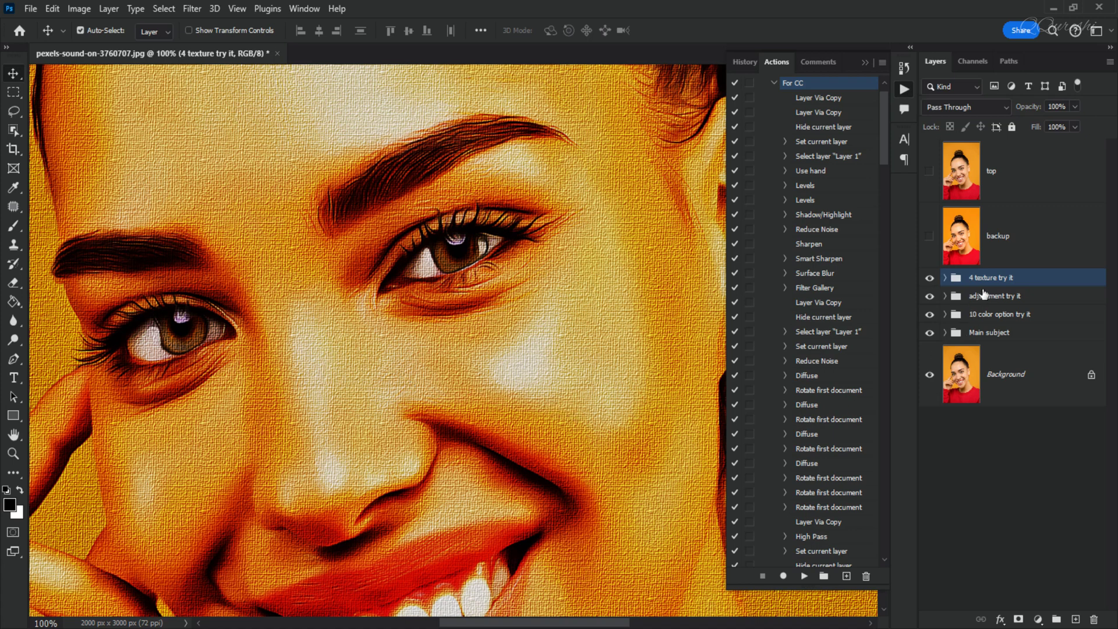
Try a Hue of -40 on the Hue/Saturation 1 layer in the "adjustment try it" group, and reset it.
{"action": "left_click", "coordinate": [945, 296]}
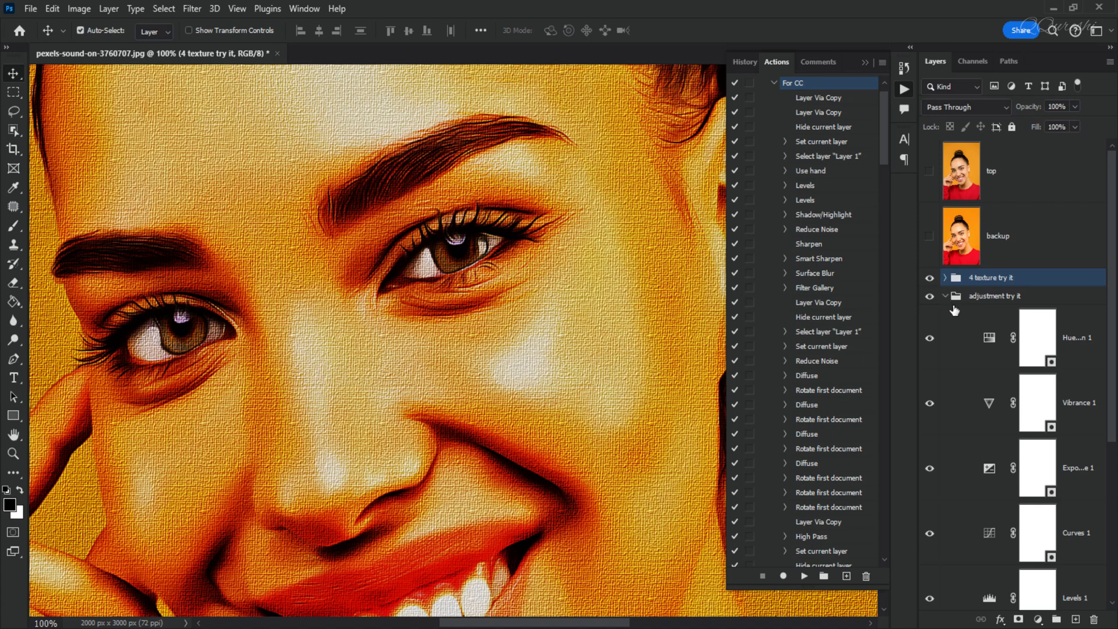
{"action": "left_click", "coordinate": [991, 337]}
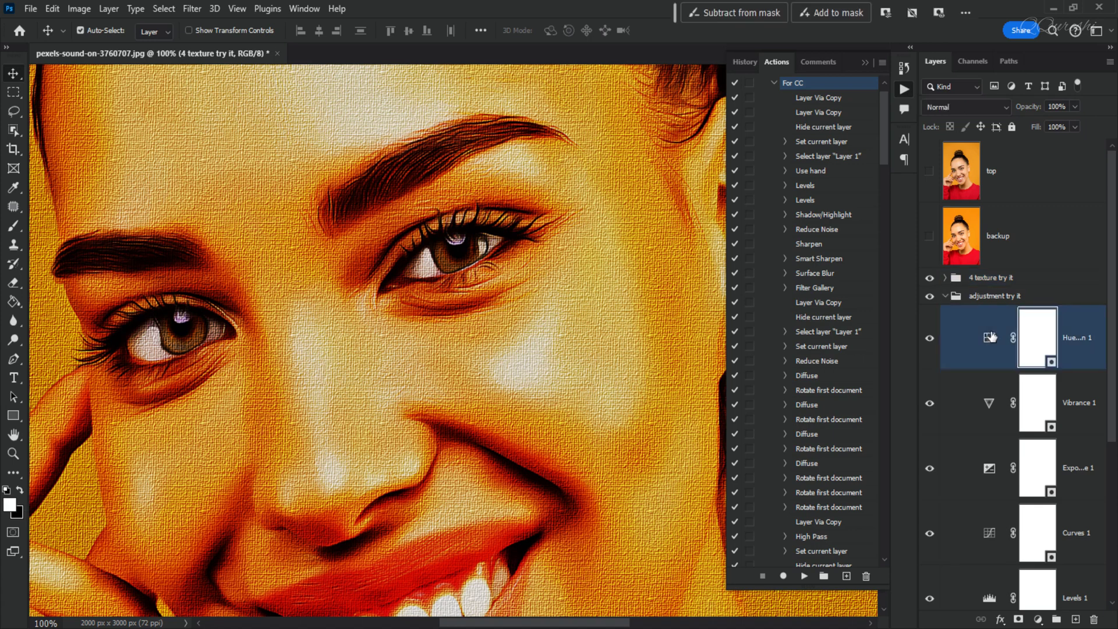
{"action": "double_click", "coordinate": [990, 337]}
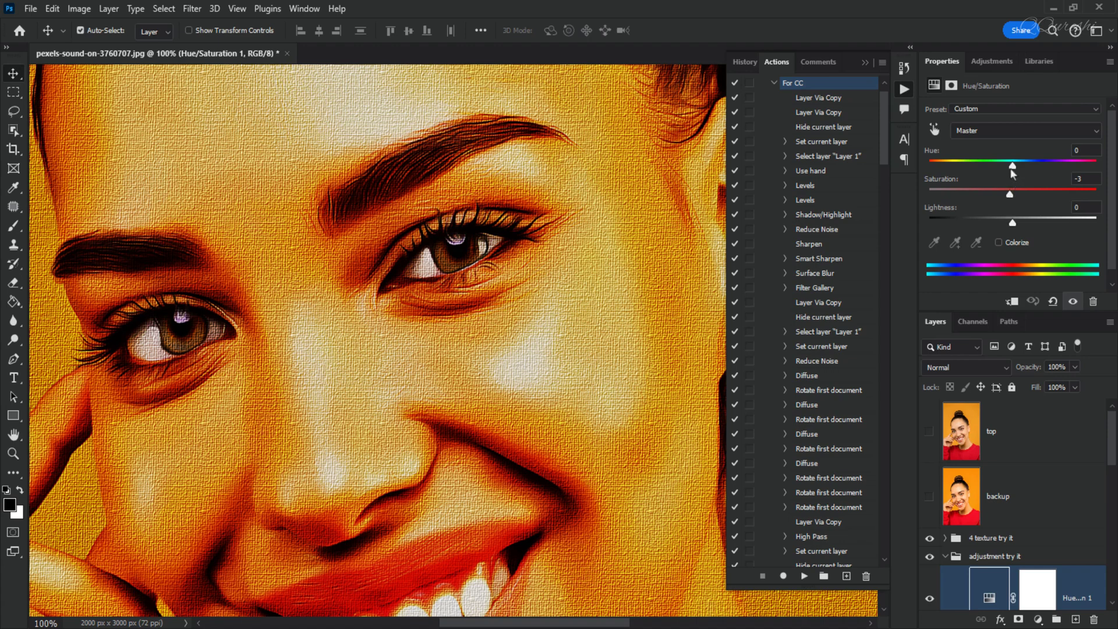
{"action": "left_click_drag", "start_coordinate": [961, 170], "coordinate": [980, 169]}
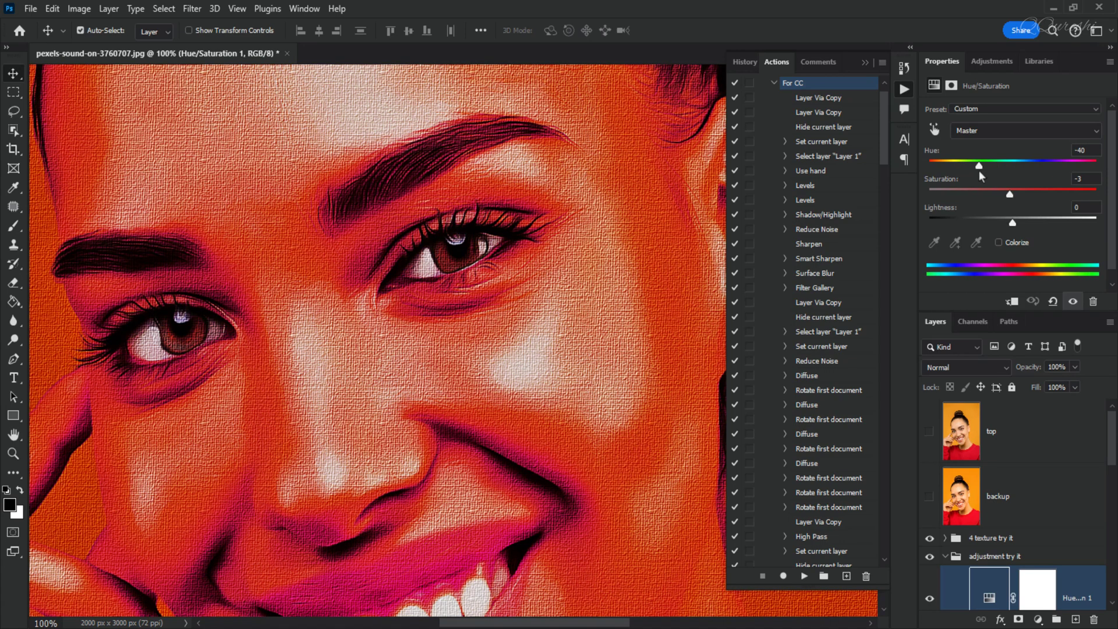
{"action": "left_click", "coordinate": [1051, 302]}
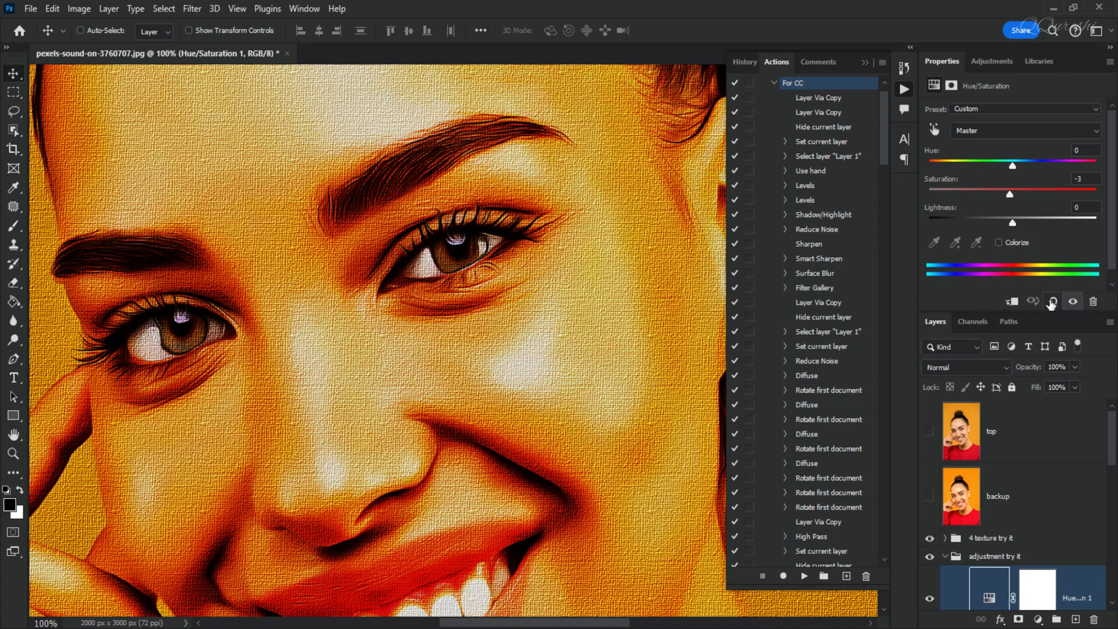
Set the vibrance of the Vibrance 1 adjustment layer to -20.
{"action": "scroll", "coordinate": [998, 493], "scroll_direction": "down", "scroll_amount": 5}
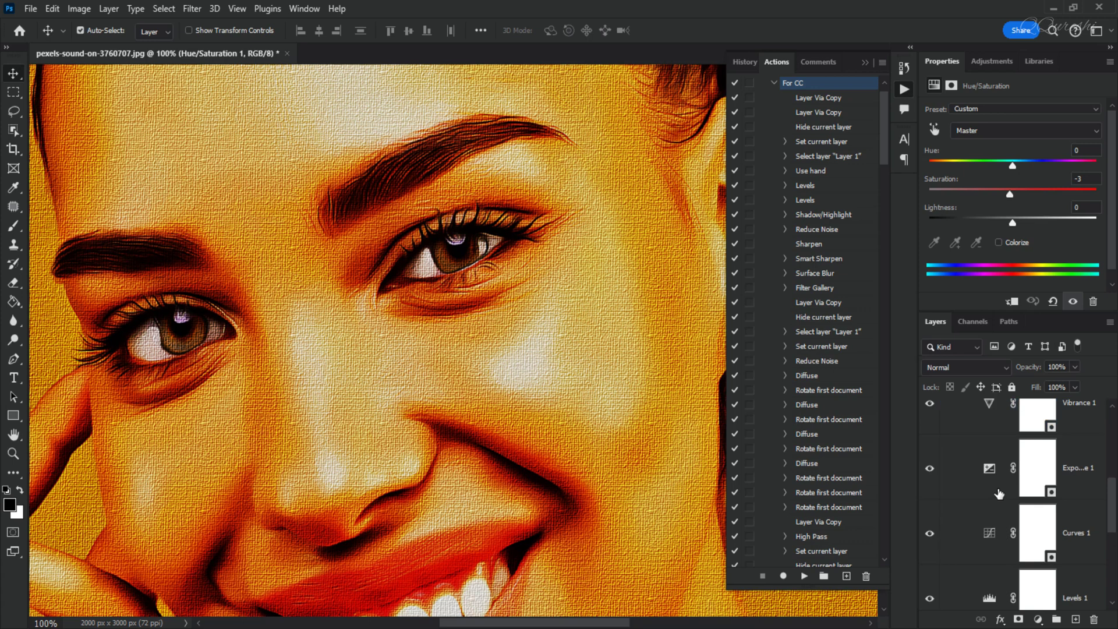
{"action": "scroll", "coordinate": [989, 460], "scroll_direction": "up", "scroll_amount": 1}
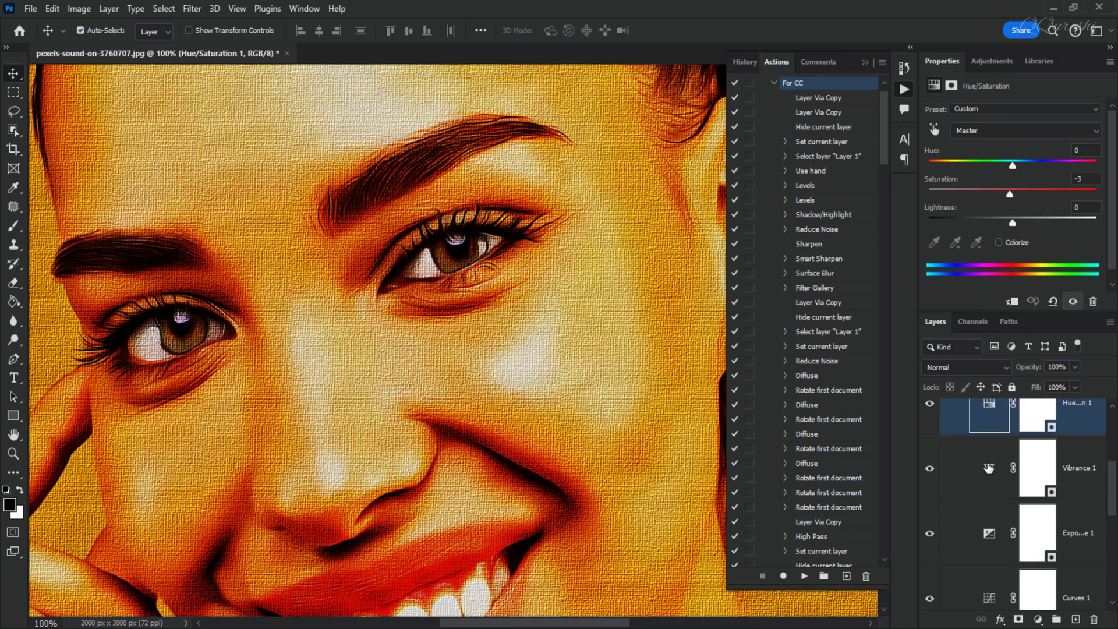
{"action": "left_click", "coordinate": [988, 467]}
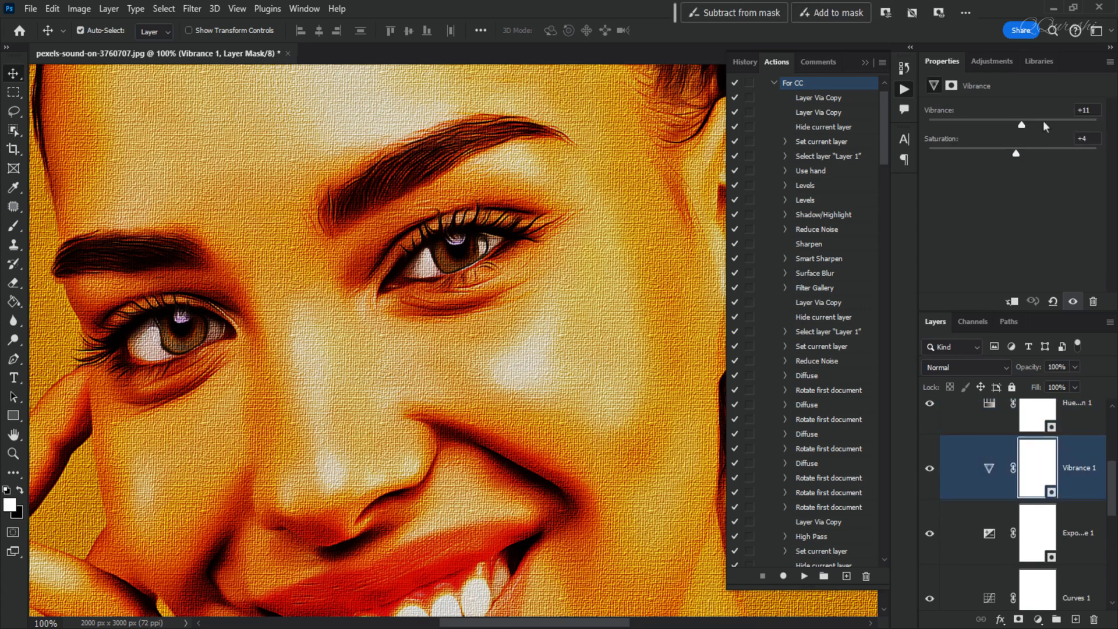
{"action": "left_click_drag", "start_coordinate": [1021, 126], "coordinate": [990, 128]}
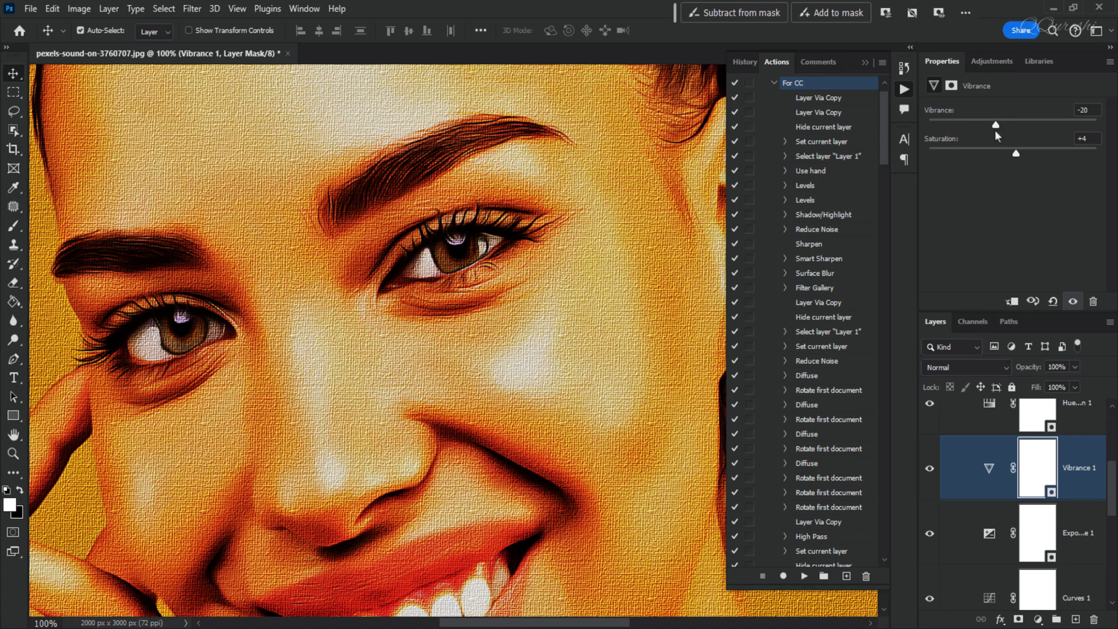
Review the settings of the Exposure 1, Curves 1 and Levels 1 adjustment layers.
{"action": "left_click", "coordinate": [983, 534]}
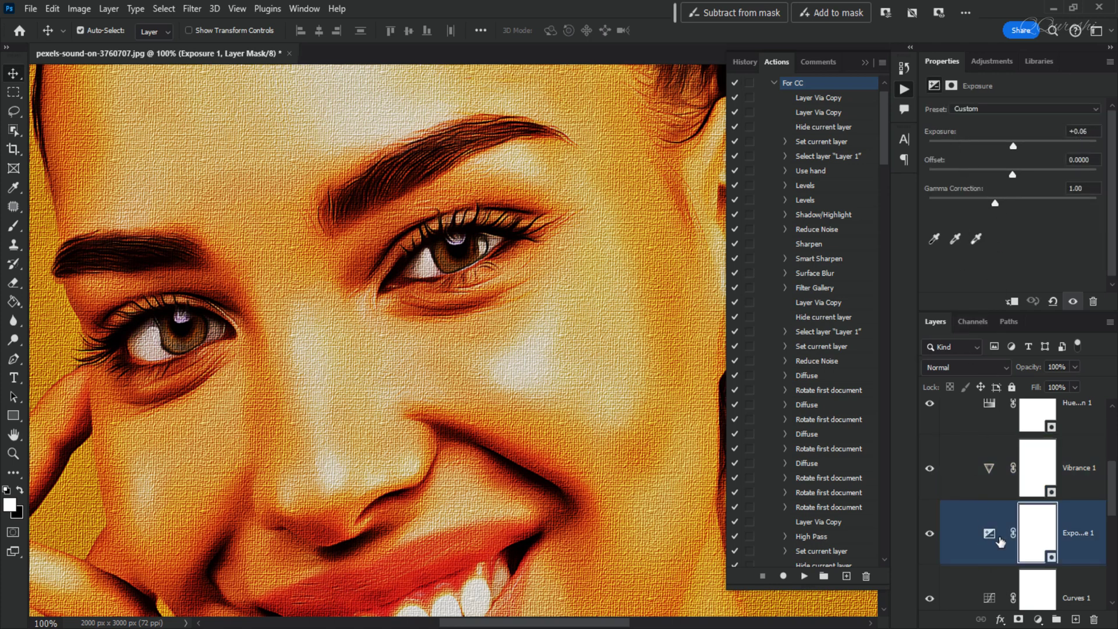
{"action": "scroll", "coordinate": [994, 536], "scroll_direction": "down", "scroll_amount": 1}
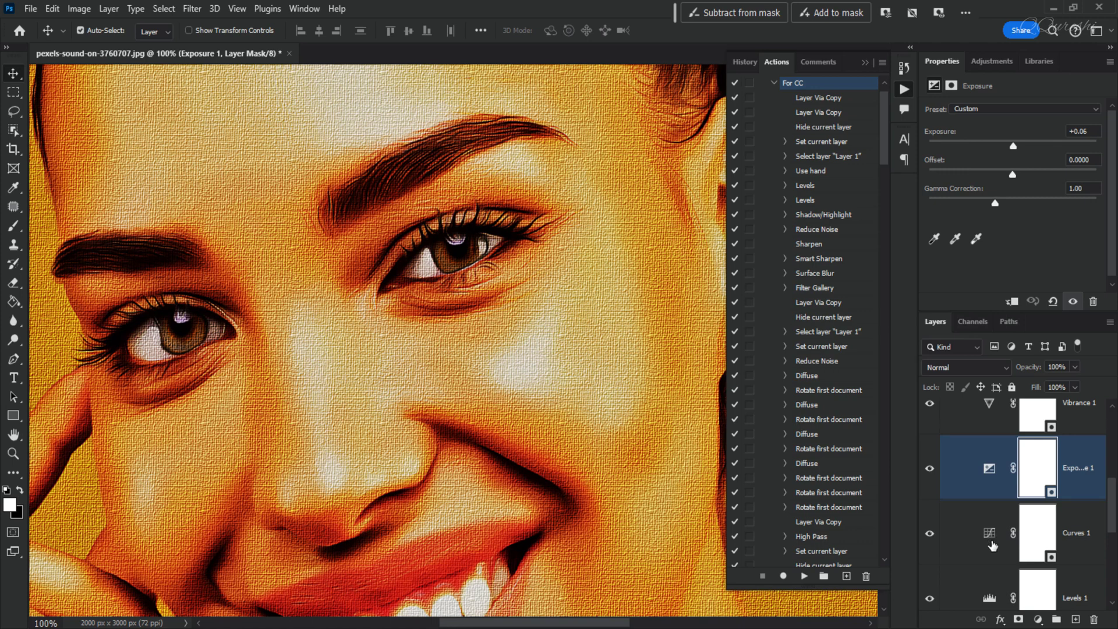
{"action": "left_click", "coordinate": [990, 538]}
{"action": "scroll", "coordinate": [987, 539], "scroll_direction": "down", "scroll_amount": 4}
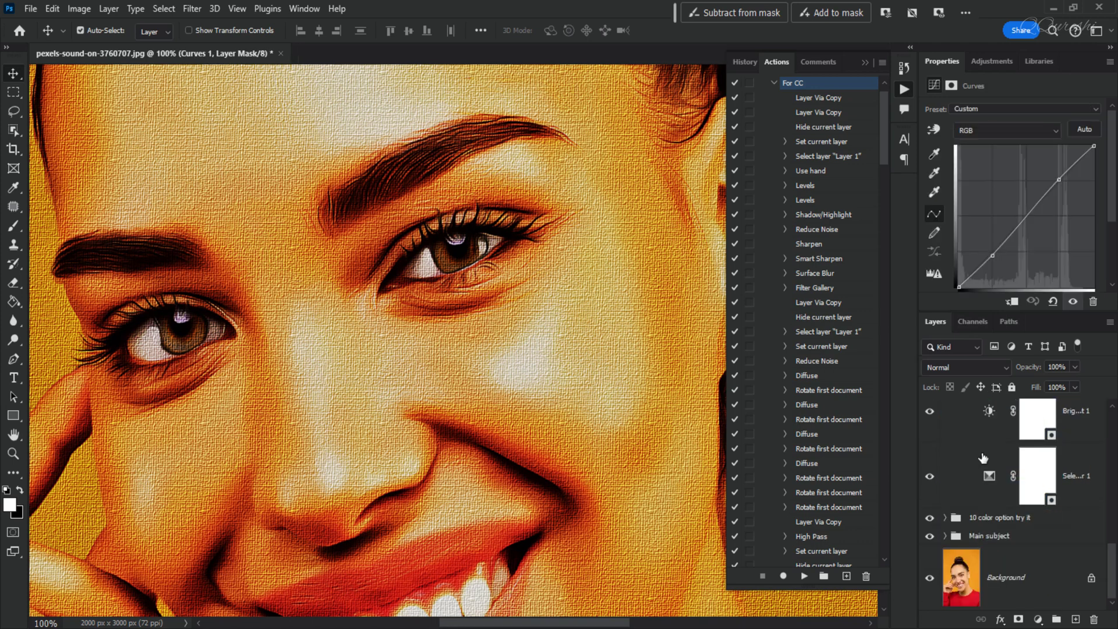
{"action": "scroll", "coordinate": [986, 524], "scroll_direction": "up", "scroll_amount": 4}
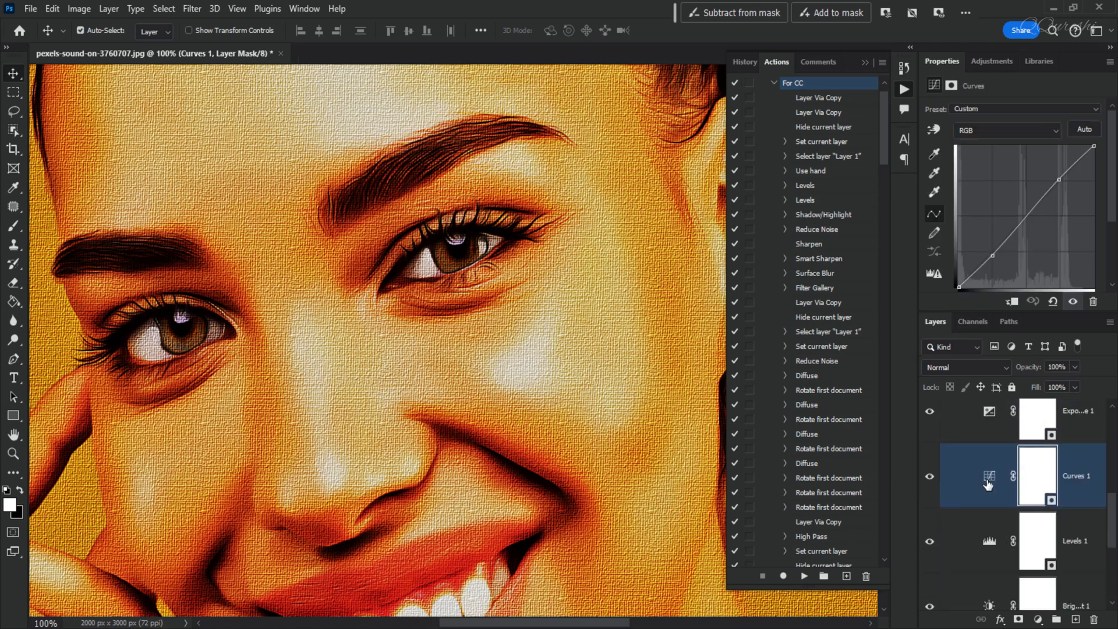
{"action": "left_click", "coordinate": [988, 541]}
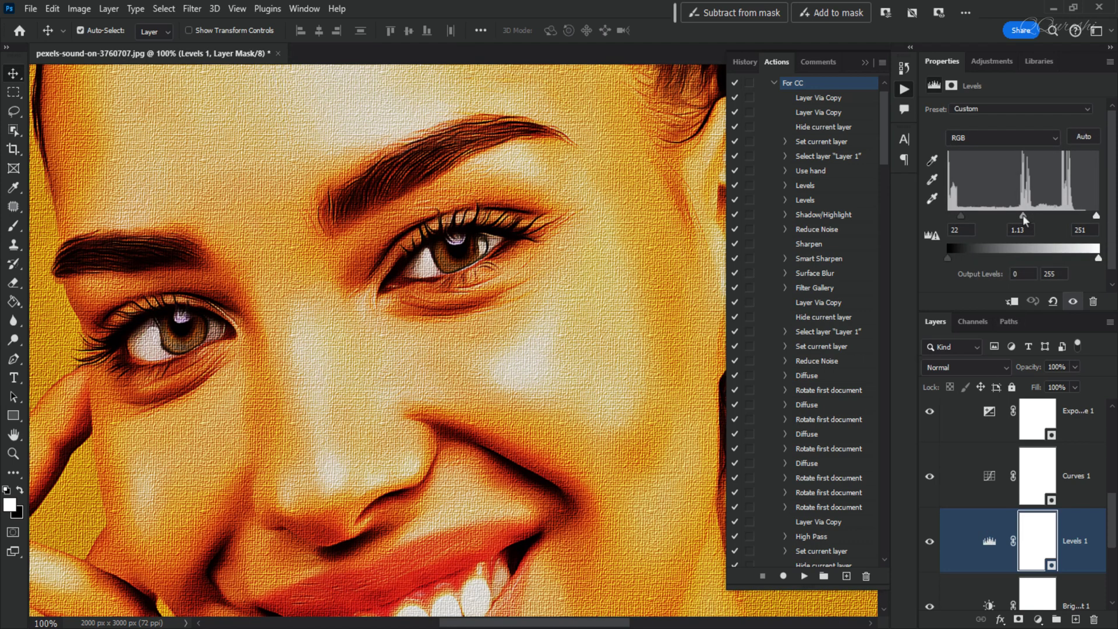
Review the Brightness/Contrast 1 and Selective Color 1 adjustment layers, and collapse the "adjustment try it" group.
{"action": "scroll", "coordinate": [1010, 512], "scroll_direction": "down", "scroll_amount": 2}
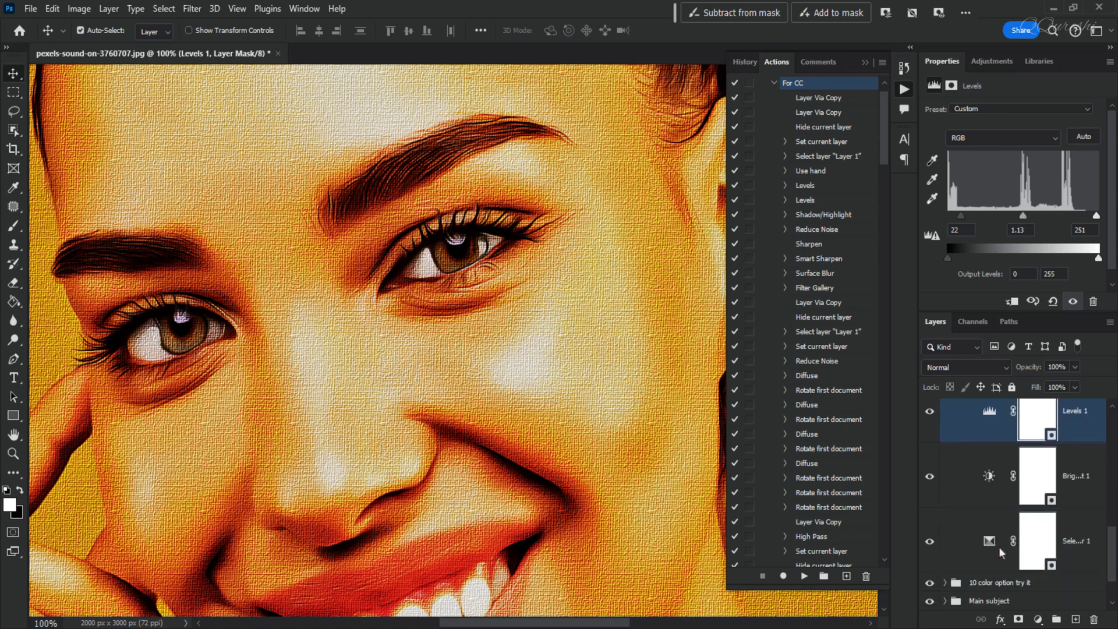
{"action": "left_click", "coordinate": [990, 474]}
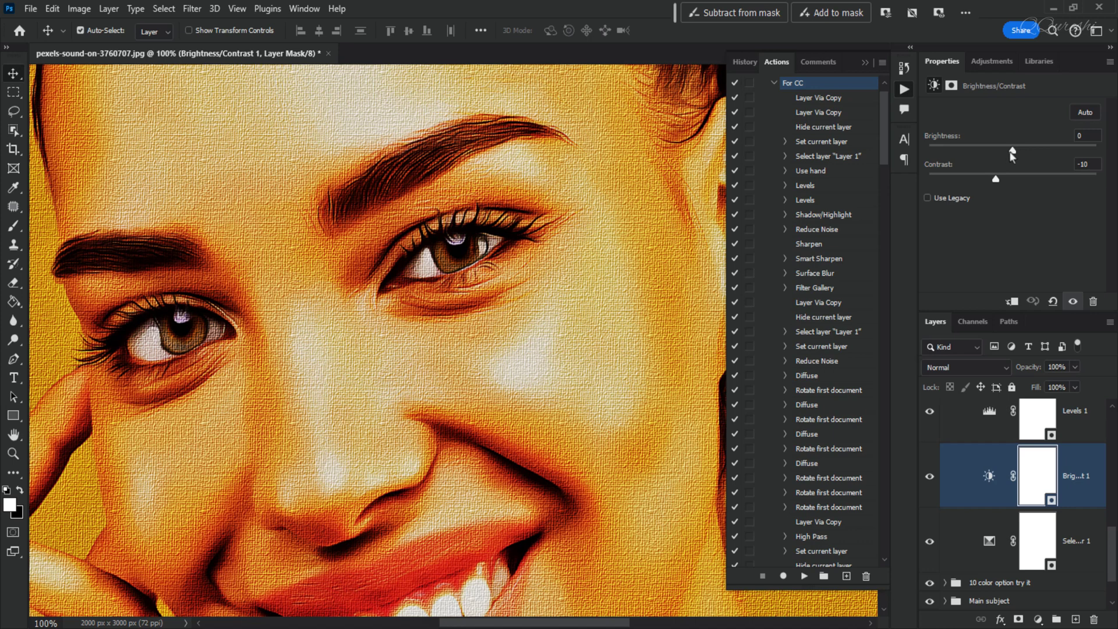
{"action": "left_click_drag", "start_coordinate": [1009, 154], "coordinate": [1007, 153]}
{"action": "left_click", "coordinate": [989, 541]}
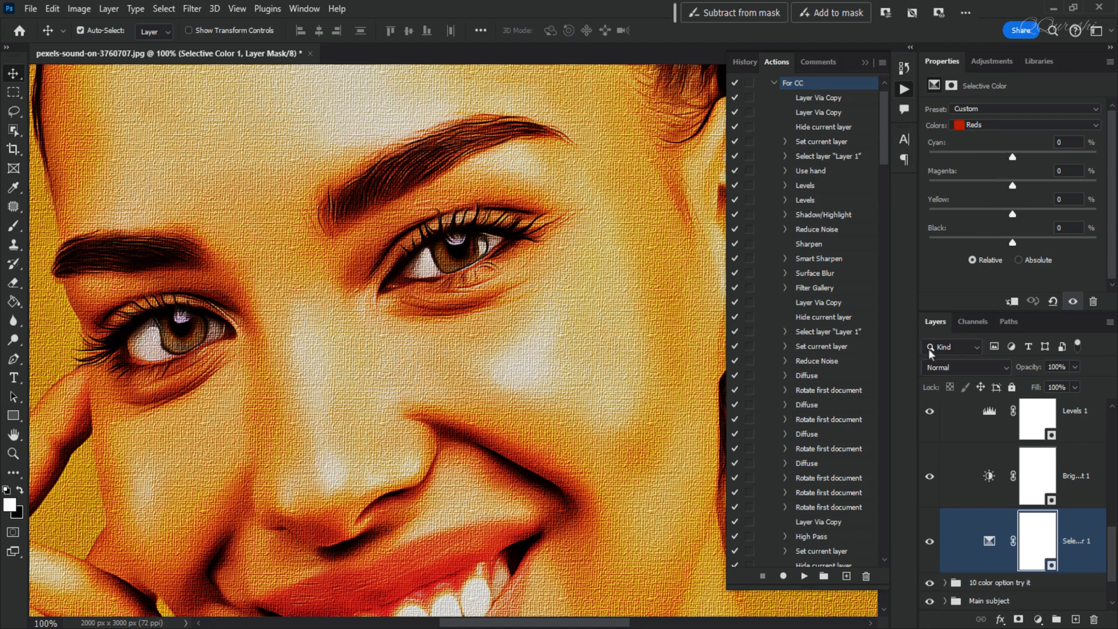
{"action": "scroll", "coordinate": [986, 479], "scroll_direction": "up", "scroll_amount": 5}
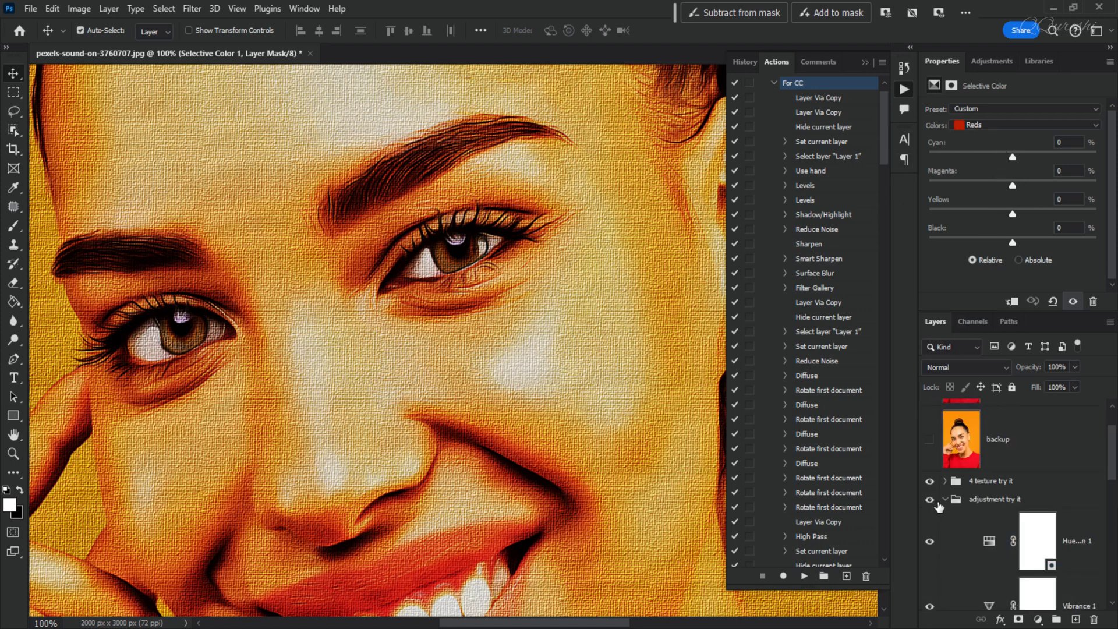
{"action": "left_click", "coordinate": [944, 500]}
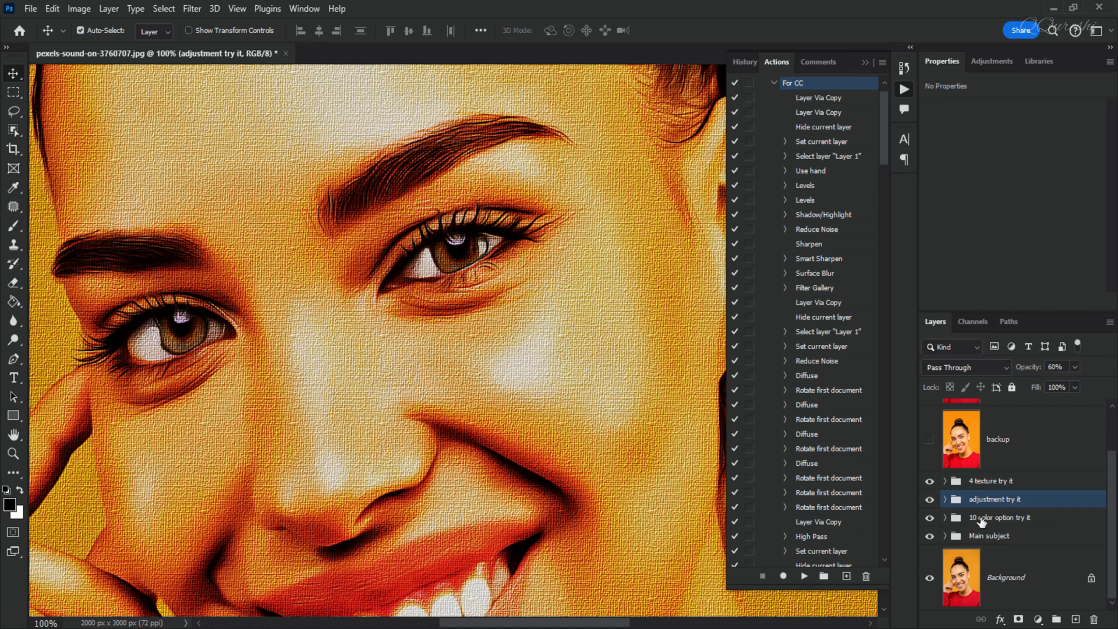
Preview the color 10 gradient map from the "10 color option try it" group on the whole image, with the Actions panel collapsed.
{"action": "key", "text": "ctrl+0"}
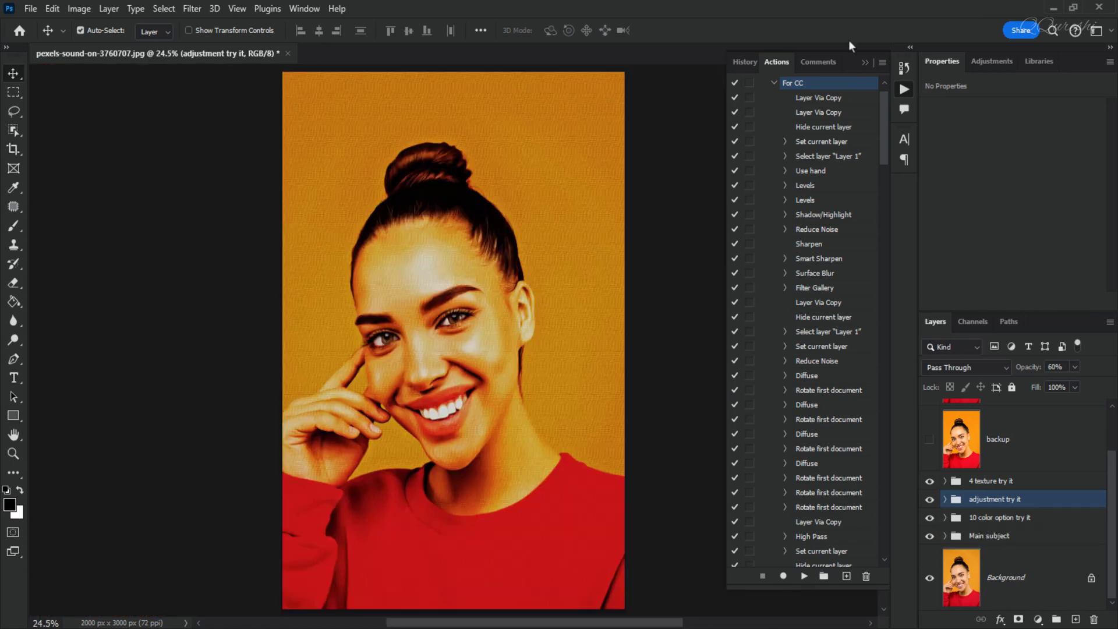
{"action": "left_click", "coordinate": [865, 63]}
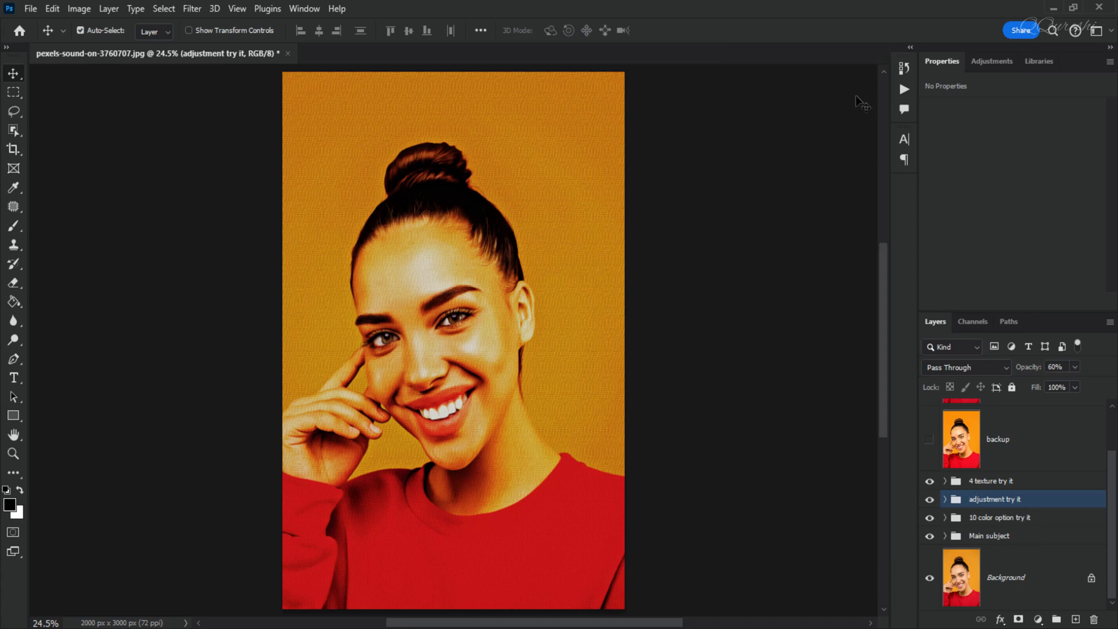
{"action": "left_click", "coordinate": [944, 517]}
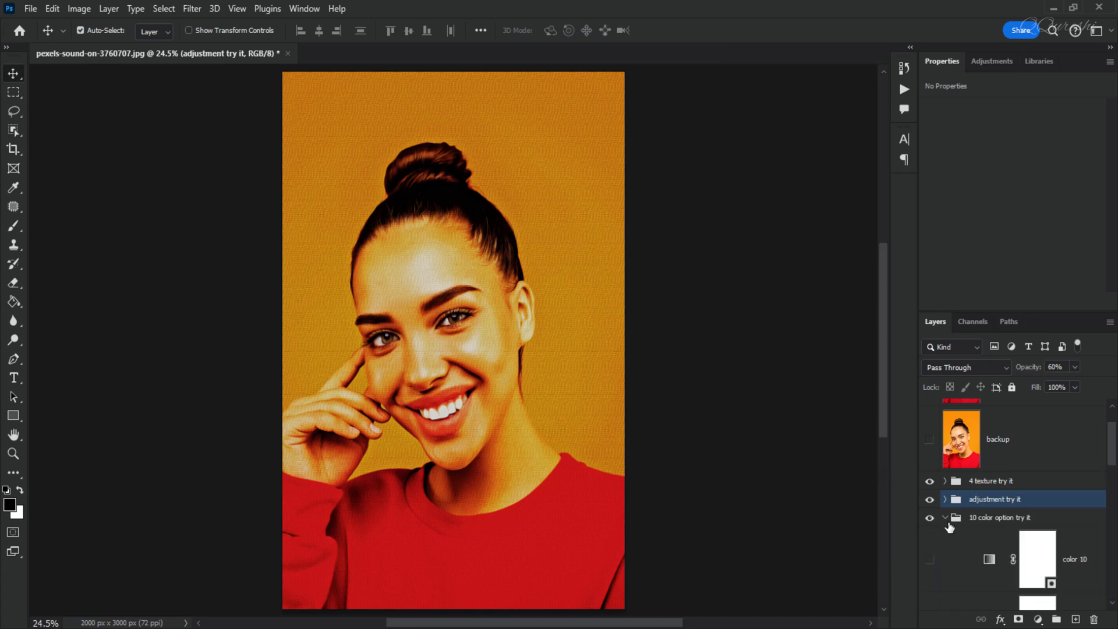
{"action": "left_click", "coordinate": [930, 561]}
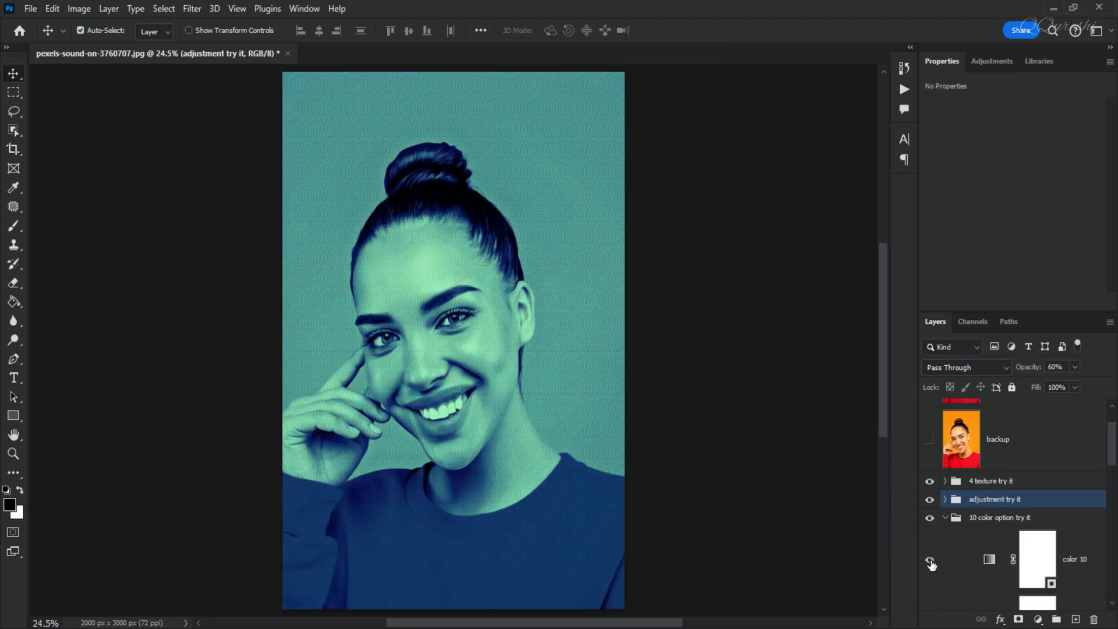
{"action": "left_click", "coordinate": [989, 559]}
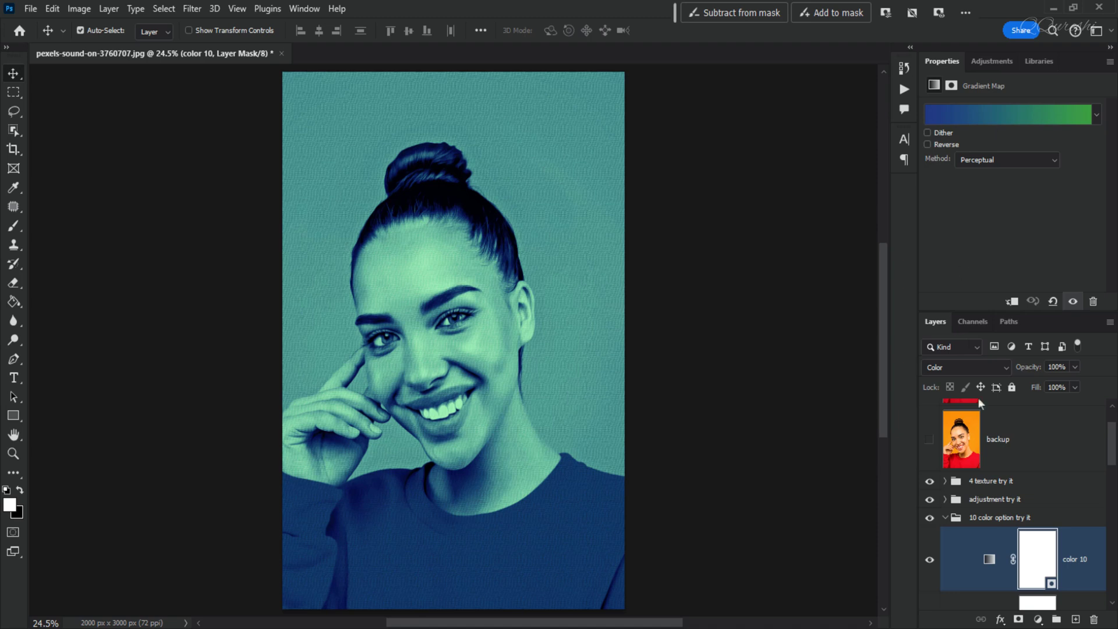
Hide the color 10 layer and preview the color 9 gradient map in its place.
{"action": "scroll", "coordinate": [984, 442], "scroll_direction": "down", "scroll_amount": 2}
{"action": "scroll", "coordinate": [953, 457], "scroll_direction": "down", "scroll_amount": 1}
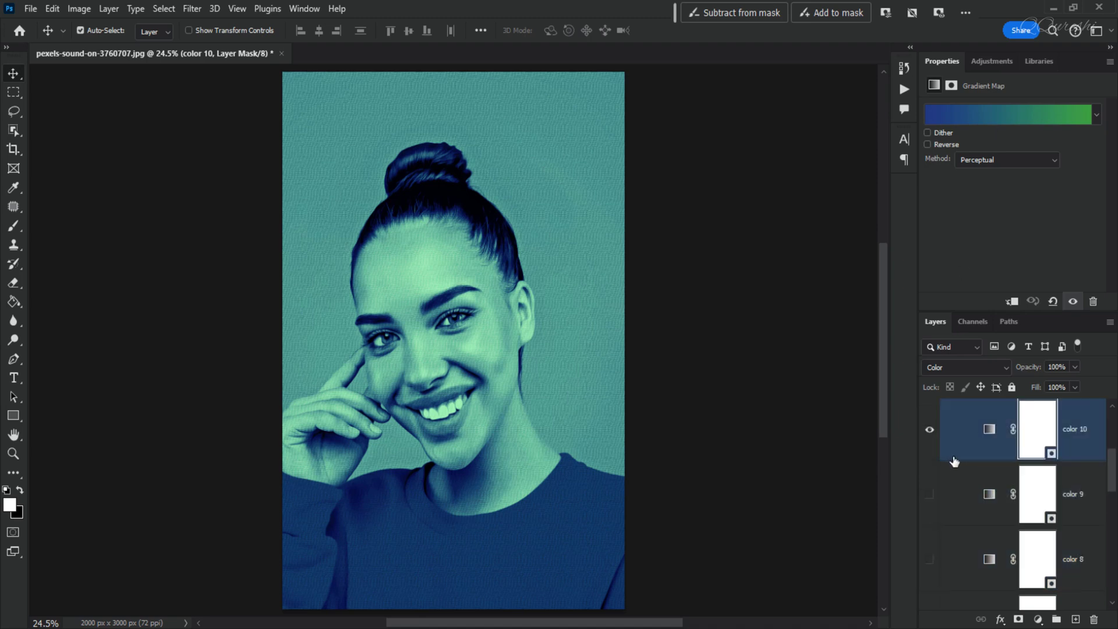
{"action": "left_click", "coordinate": [929, 429]}
{"action": "left_click", "coordinate": [929, 494]}
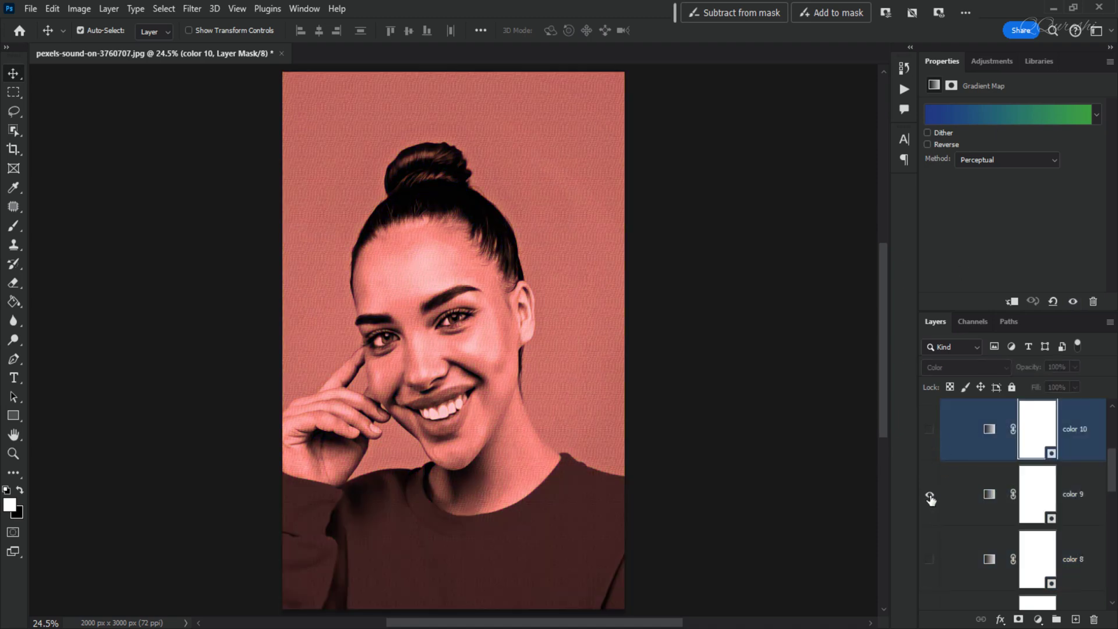
{"action": "left_click", "coordinate": [960, 496]}
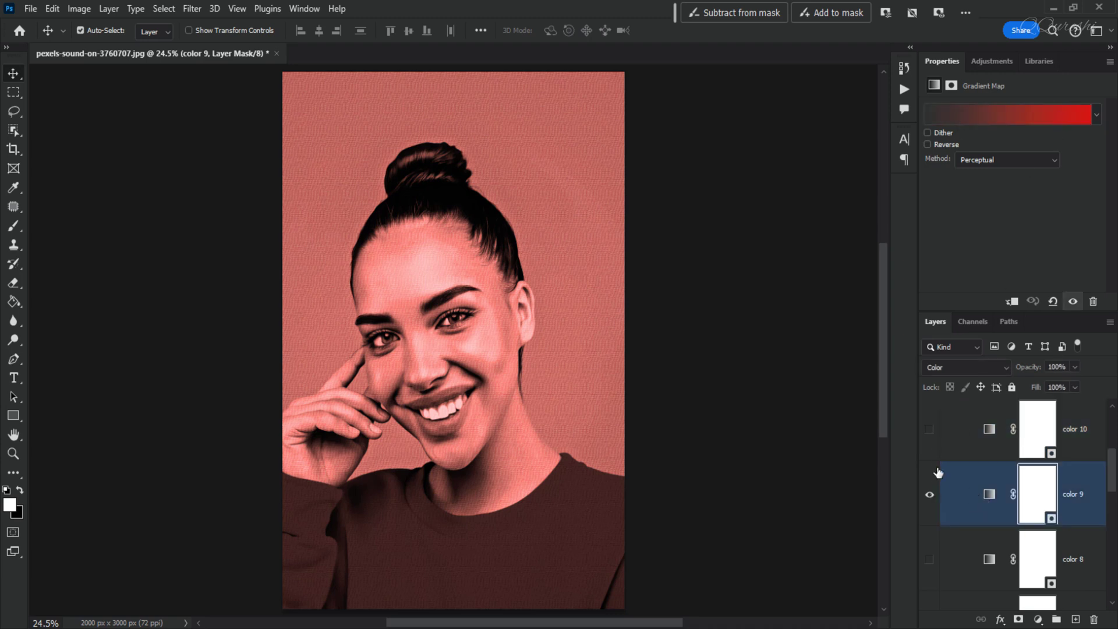
Hide the color 9 layer, preview the color 8 gradient map, and hide it again.
{"action": "left_click", "coordinate": [929, 494]}
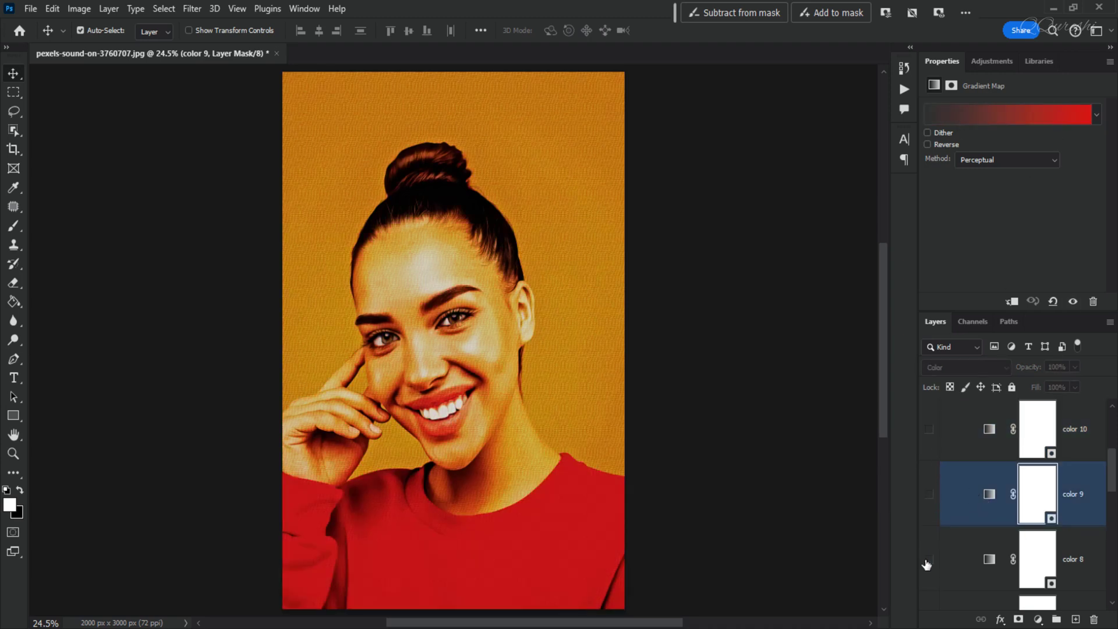
{"action": "left_click", "coordinate": [929, 559]}
{"action": "left_click", "coordinate": [989, 560]}
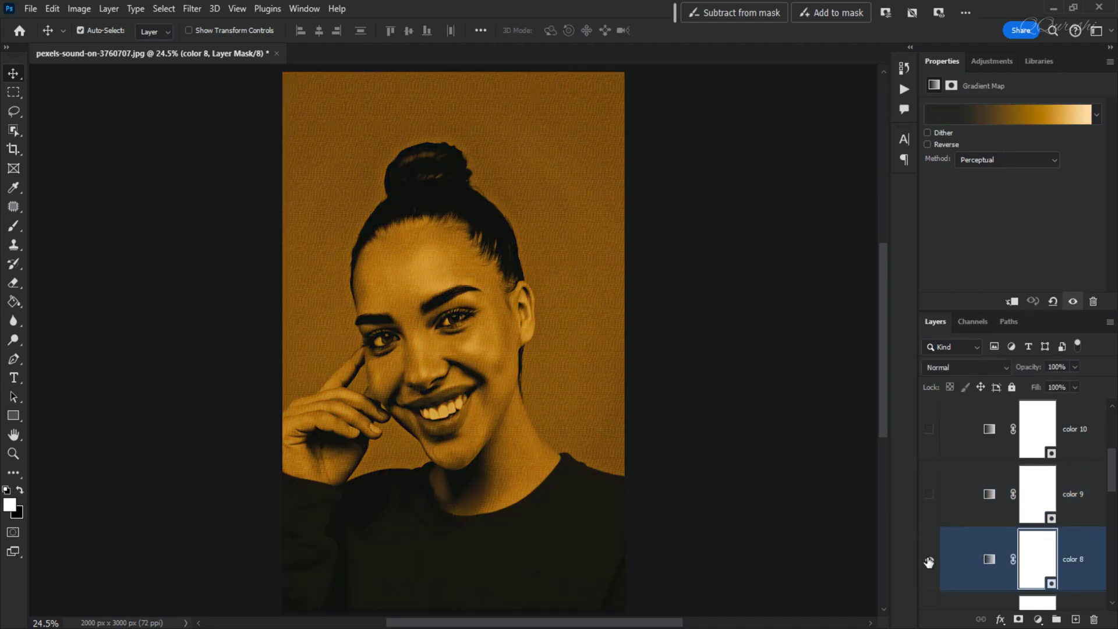
{"action": "left_click", "coordinate": [931, 561]}
Collapse and hide the "10 color option try it" group.
{"action": "scroll", "coordinate": [948, 511], "scroll_direction": "up", "scroll_amount": 2}
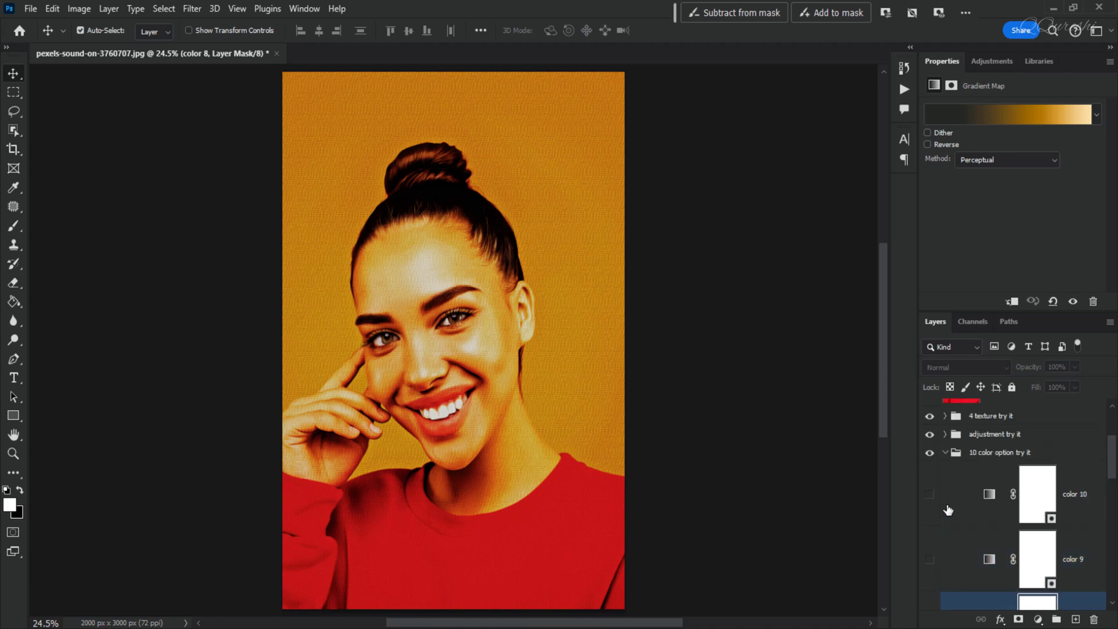
{"action": "left_click", "coordinate": [944, 453]}
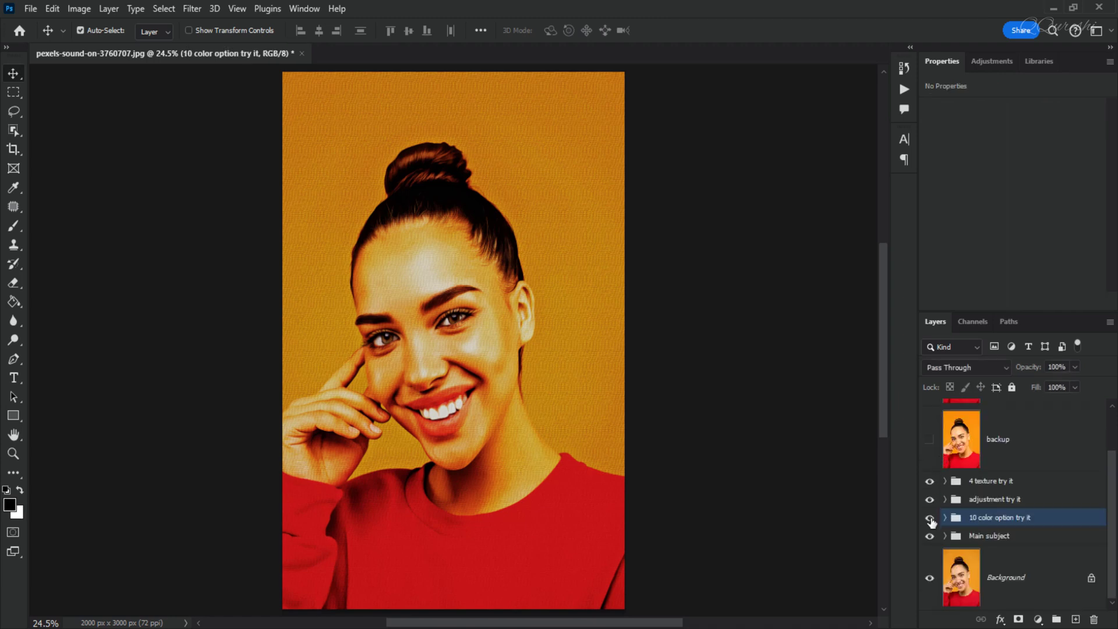
{"action": "left_click", "coordinate": [930, 517]}
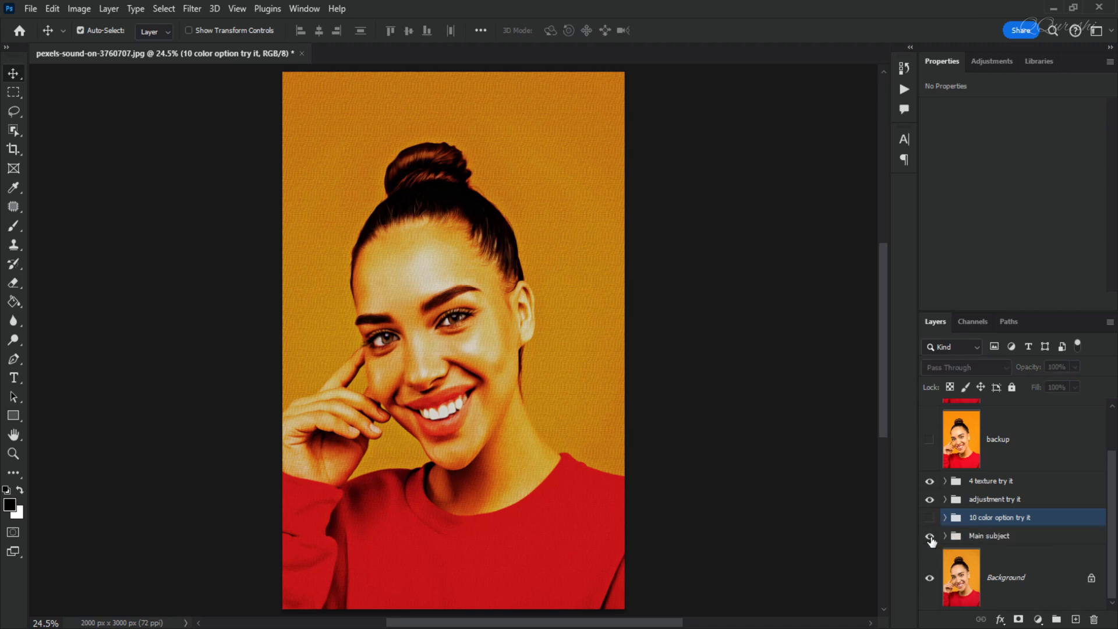
Close the Properties tab group and expand the "Main subject" group to show its details and base layers.
{"action": "left_click", "coordinate": [1110, 61]}
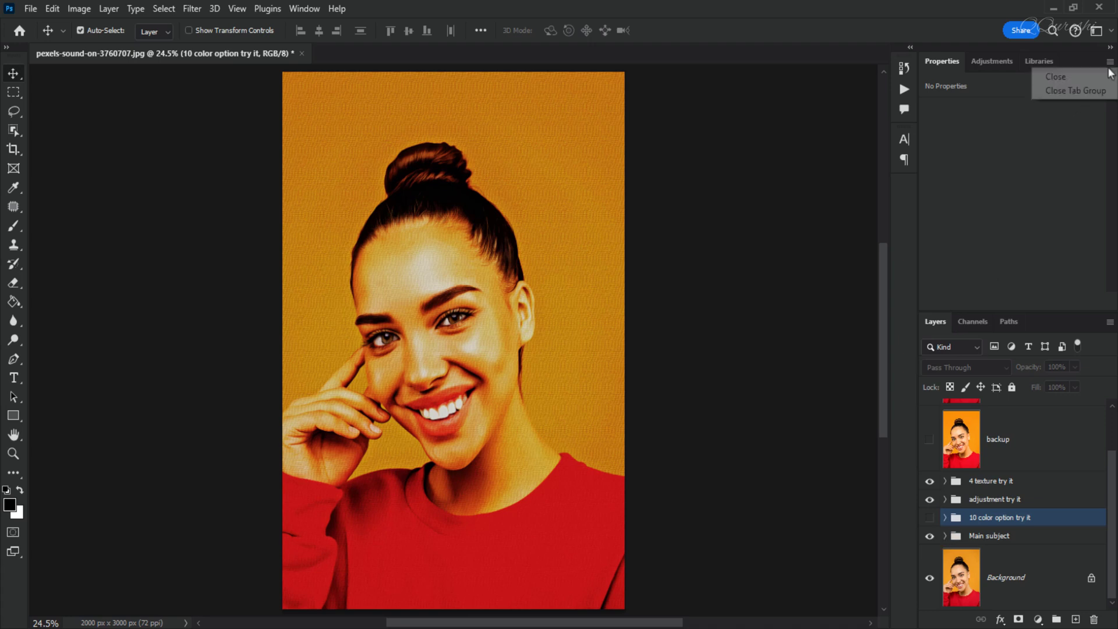
{"action": "left_click", "coordinate": [1086, 91]}
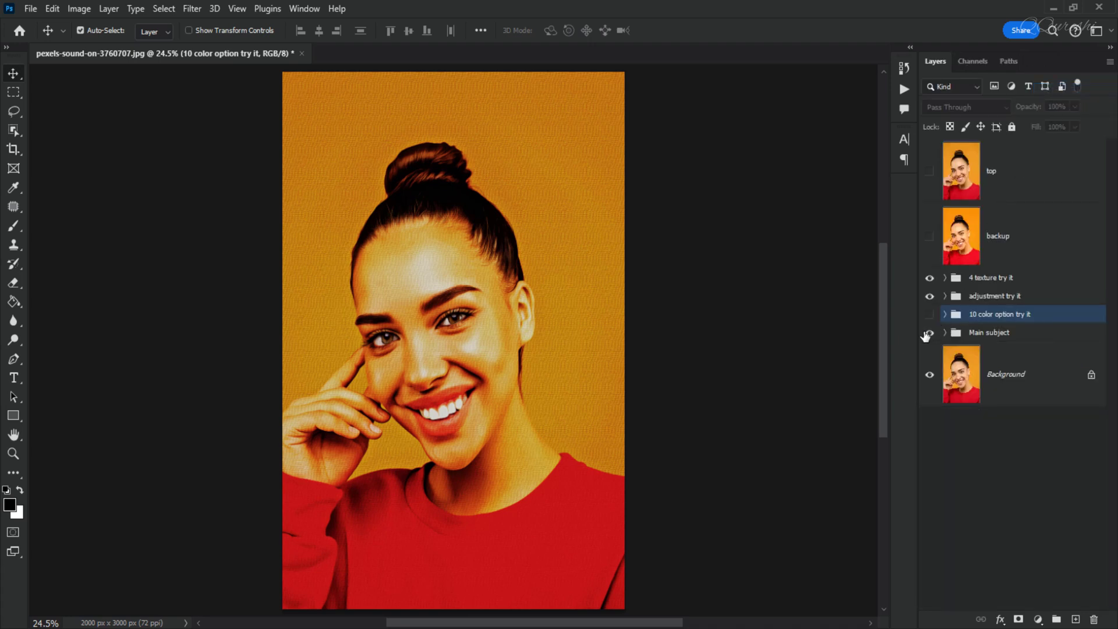
{"action": "left_click", "coordinate": [945, 336]}
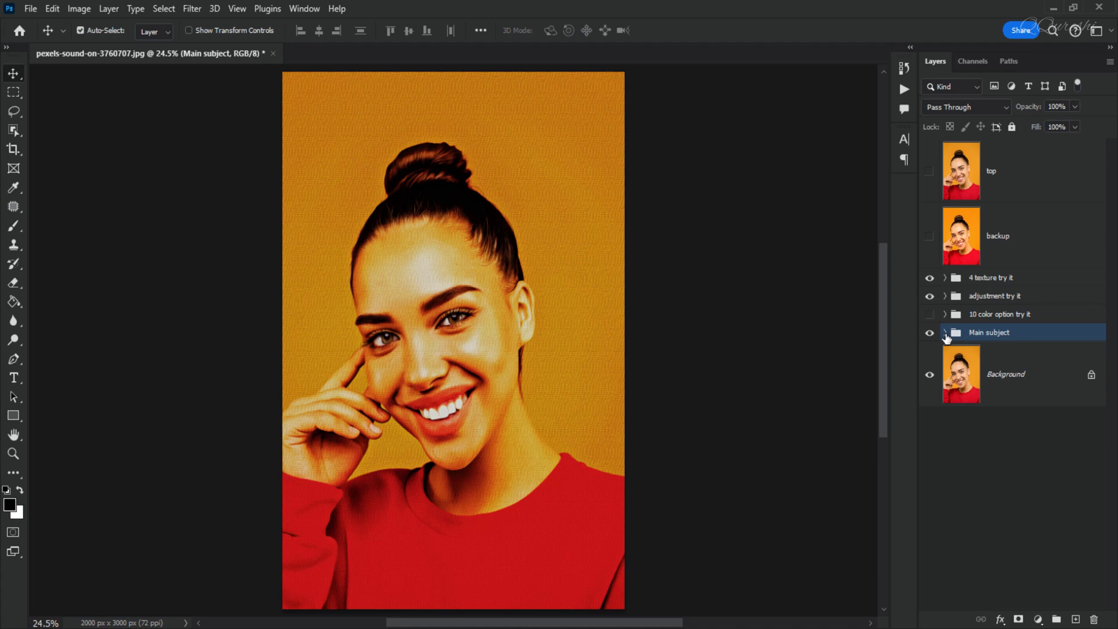
{"action": "left_click", "coordinate": [944, 332]}
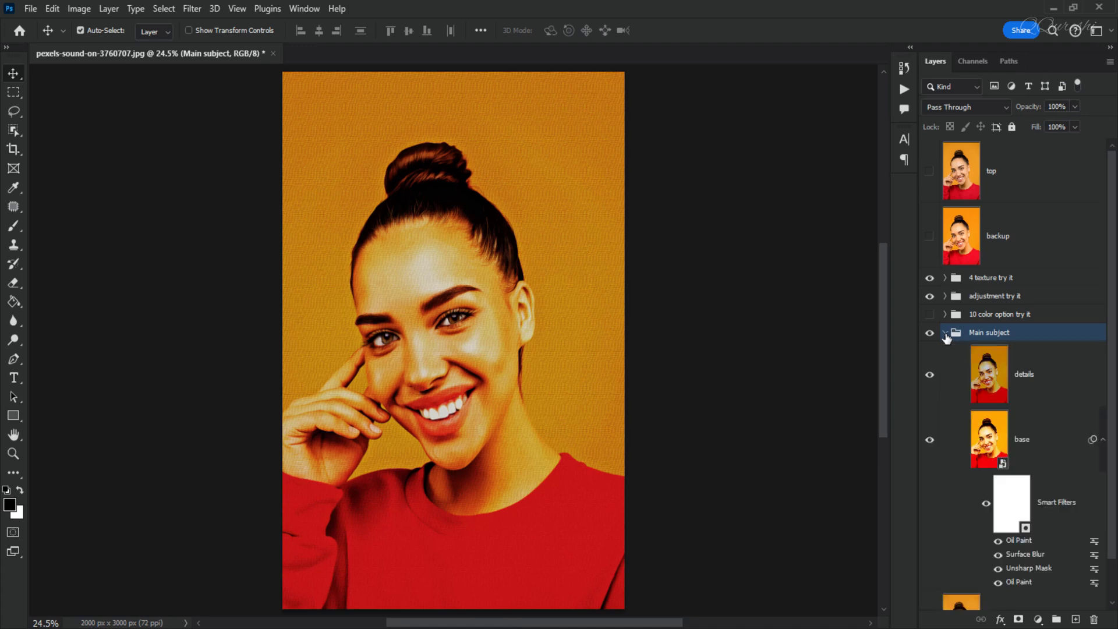
Try a lower opacity on the base layer and collapse the "Main subject" group.
{"action": "left_click", "coordinate": [1029, 448]}
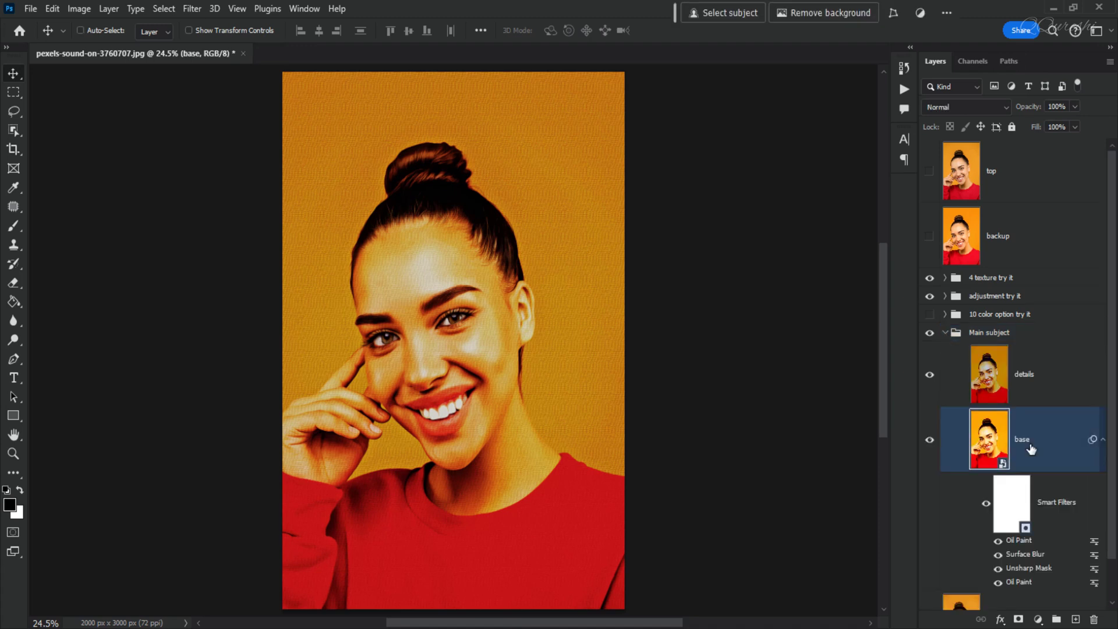
{"action": "left_click", "coordinate": [1075, 106]}
{"action": "left_click_drag", "start_coordinate": [1046, 129], "coordinate": [1045, 129]}
{"action": "left_click", "coordinate": [945, 335]}
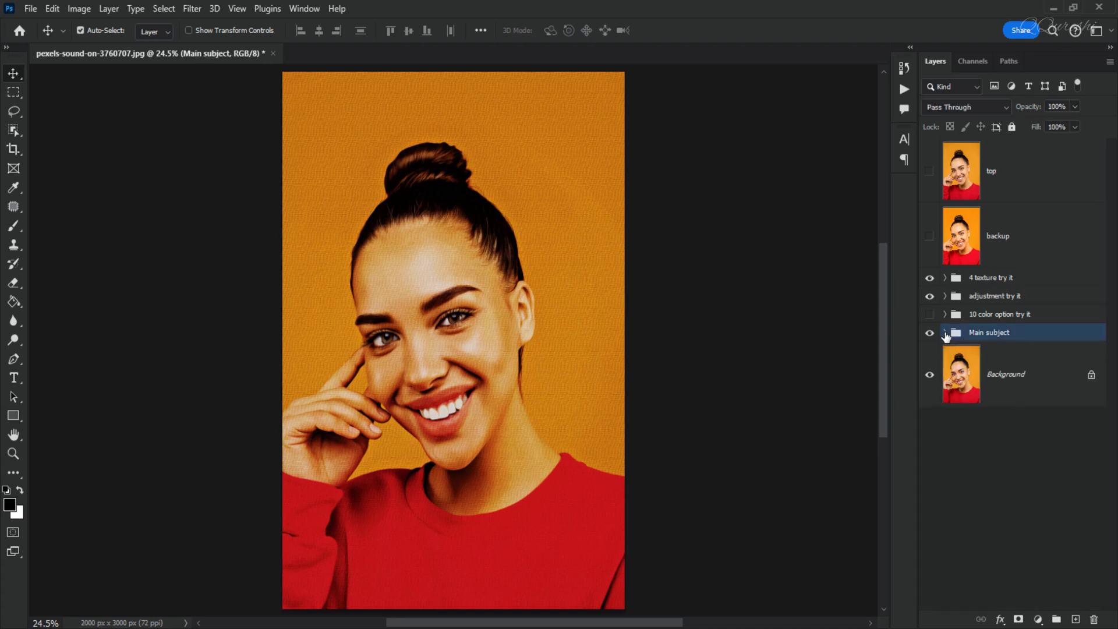
Compare the face at 100% zoom with the "Main subject" group hidden and shown.
{"action": "key", "text": "ctrl+plus"}
{"action": "key", "text": "ctrl+plus"}
{"action": "key", "text": "ctrl+plus"}
{"action": "key", "text": "ctrl+plus"}
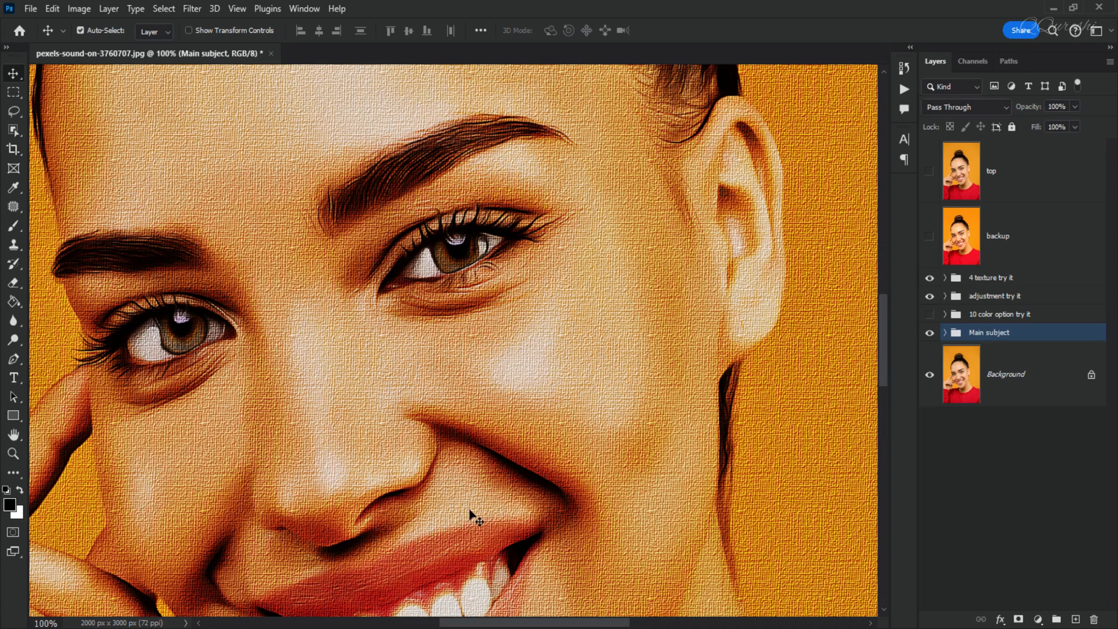
{"action": "left_click_drag", "start_coordinate": [470, 493], "coordinate": [479, 424]}
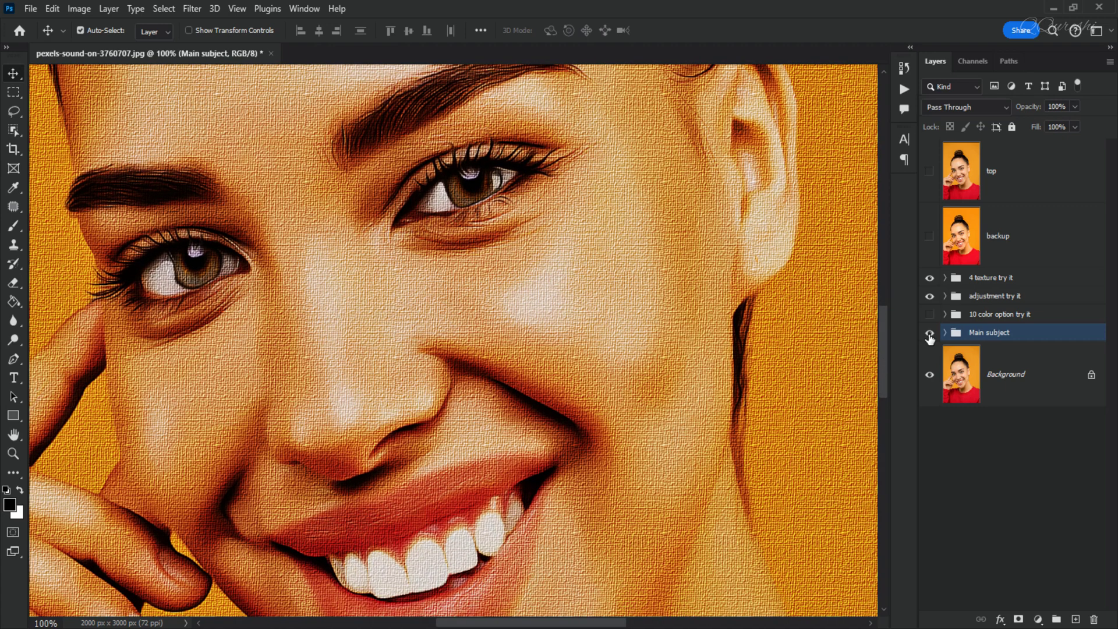
{"action": "left_click", "coordinate": [929, 334]}
{"action": "left_click", "coordinate": [929, 334]}
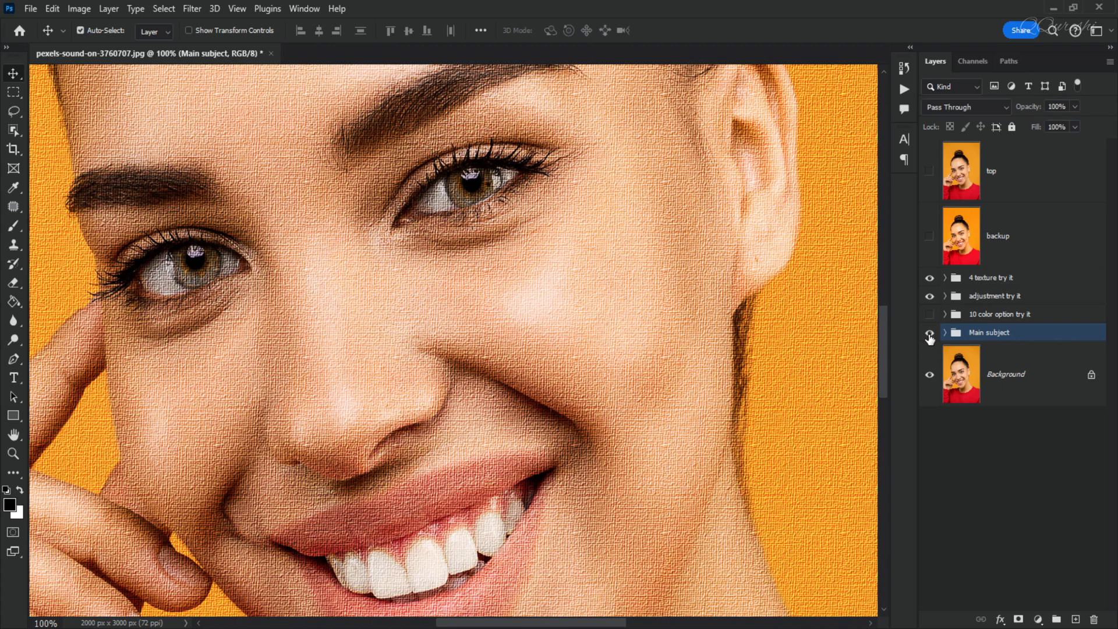
Set the base layer's opacity to 100%, check the details layer on the whole image, and collapse the "Main subject" group.
{"action": "left_click", "coordinate": [944, 332]}
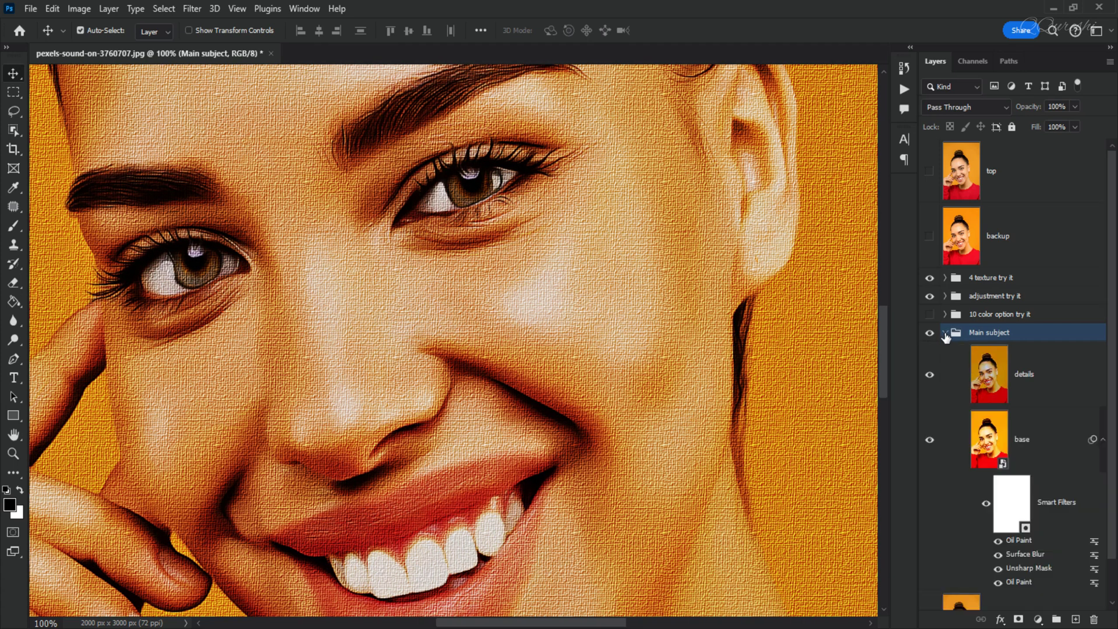
{"action": "left_click", "coordinate": [990, 446]}
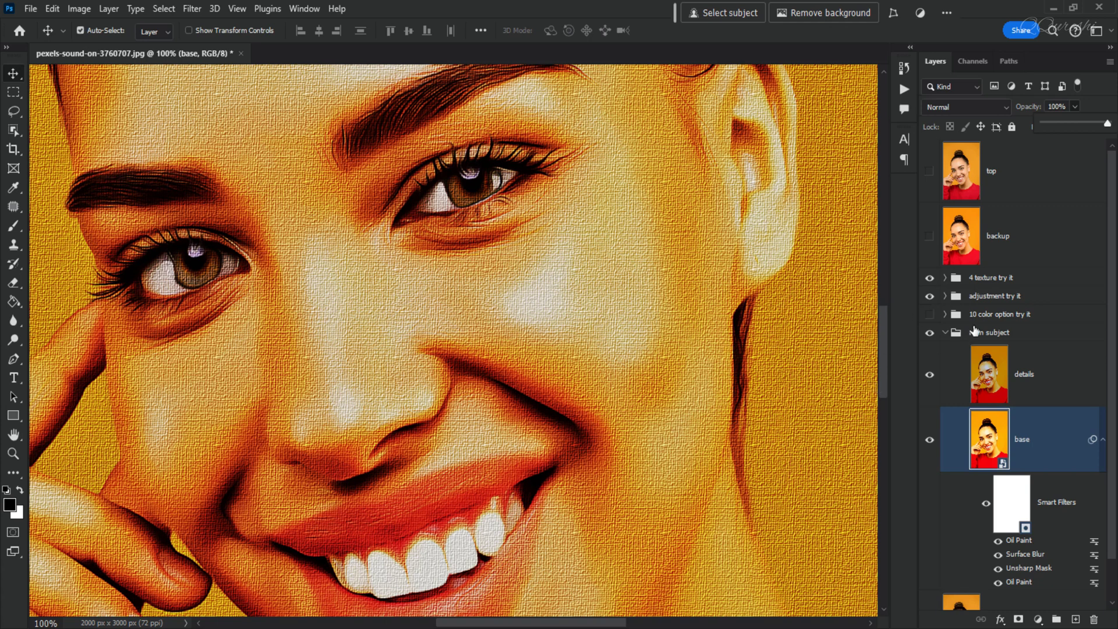
{"action": "left_click", "coordinate": [1022, 263]}
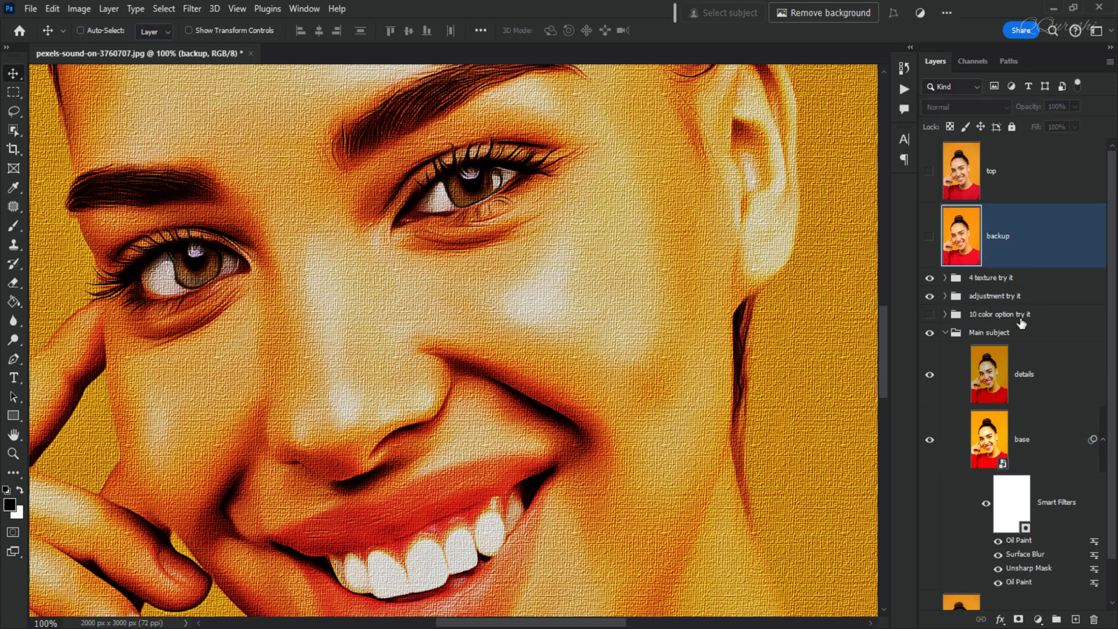
{"action": "left_click", "coordinate": [1042, 370]}
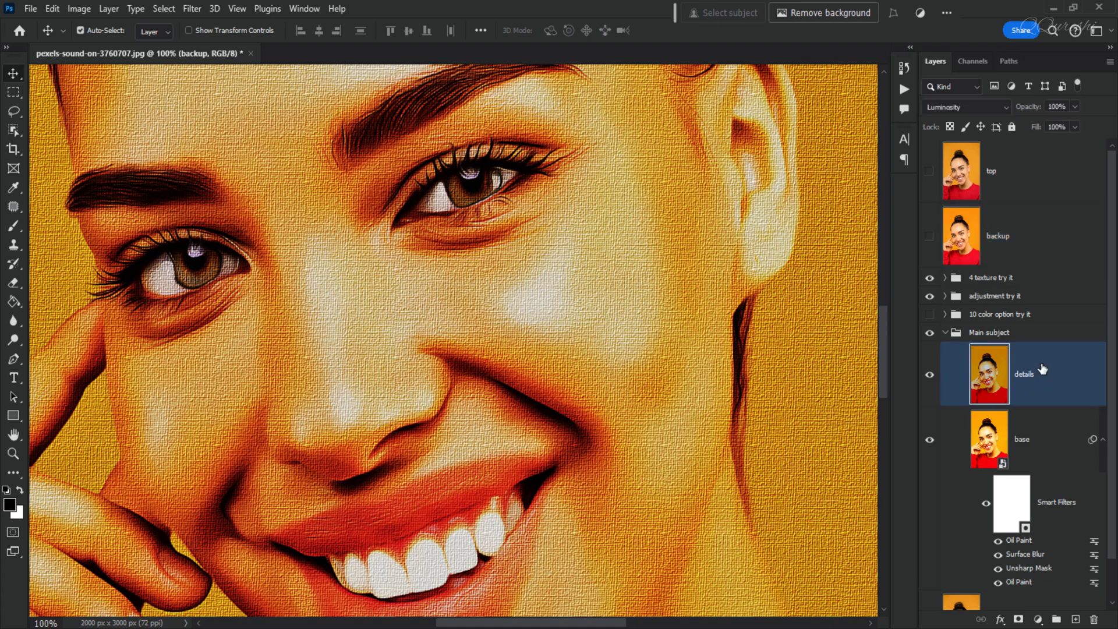
{"action": "key", "text": "ctrl+0"}
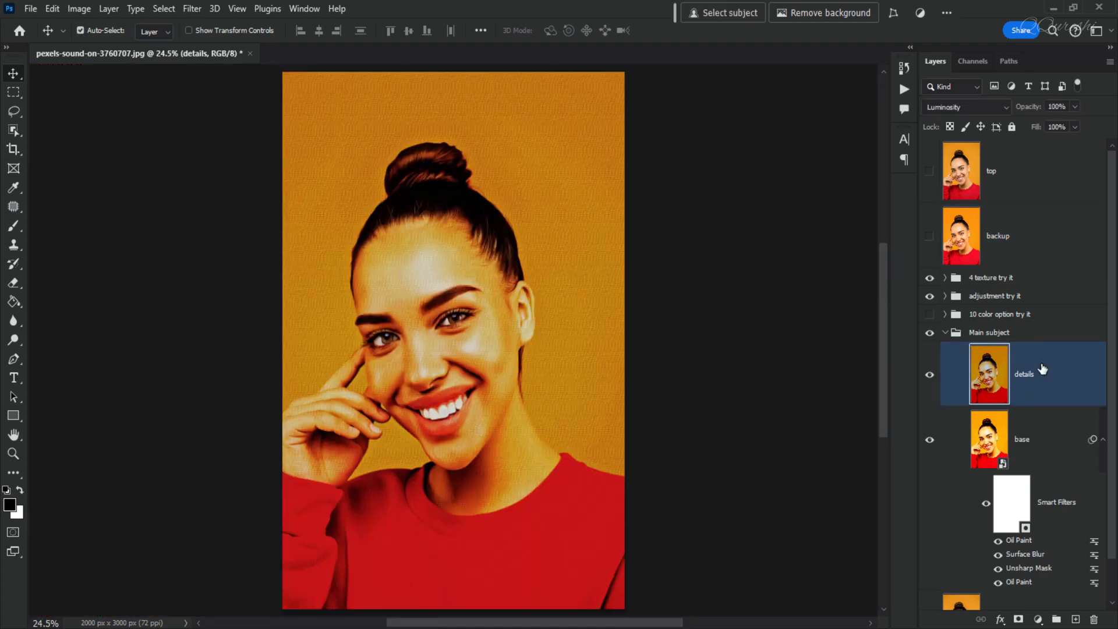
{"action": "left_click", "coordinate": [945, 333]}
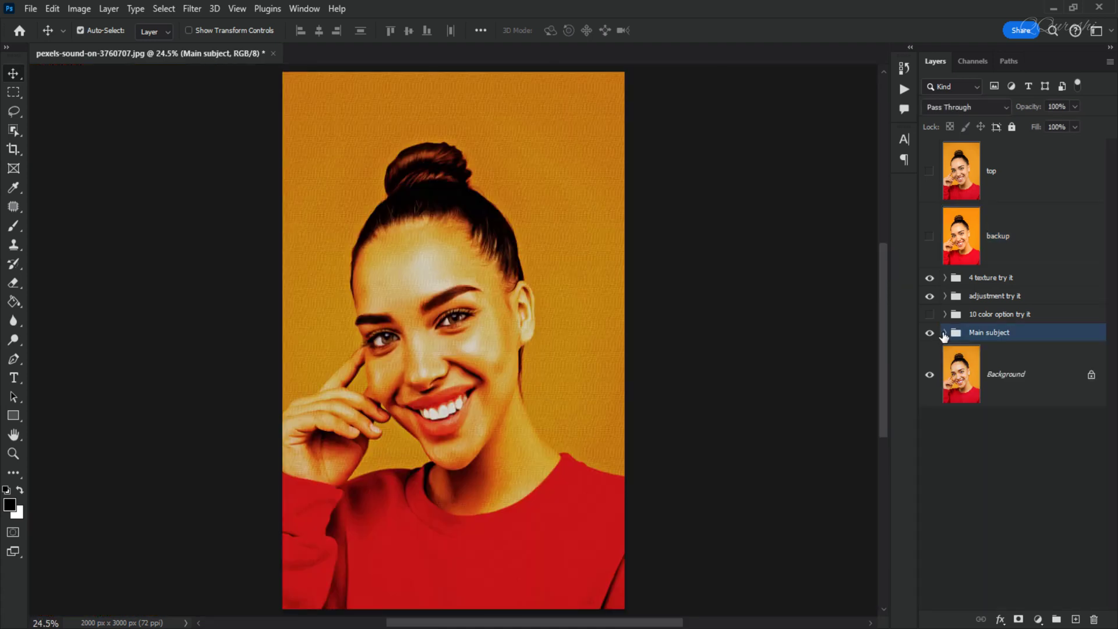
Compare the oil painting with the original Background layer alone at 100% zoom, and view the restored result at 33.3%.
{"action": "left_click", "coordinate": [996, 374]}
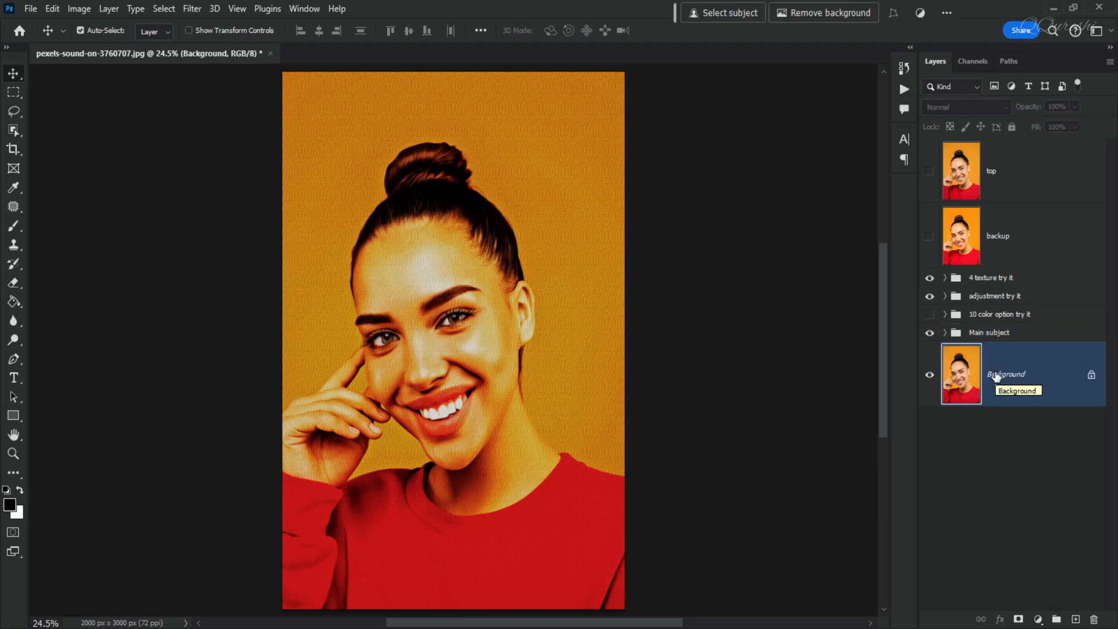
{"action": "key", "text": "ctrl+1"}
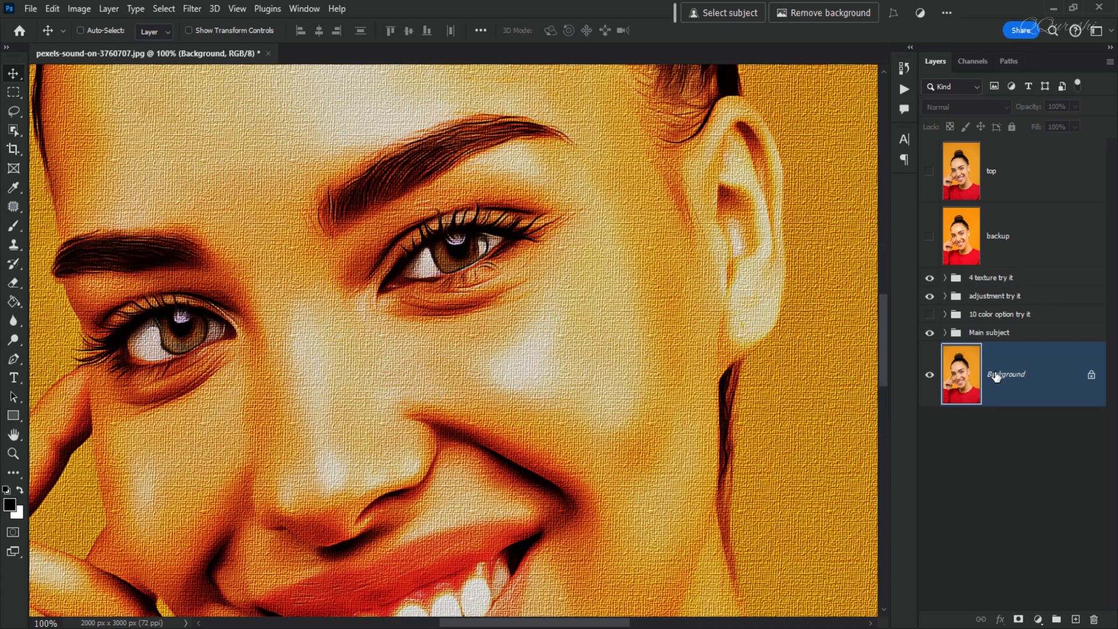
{"action": "left_click", "coordinate": [930, 375], "text": "alt"}
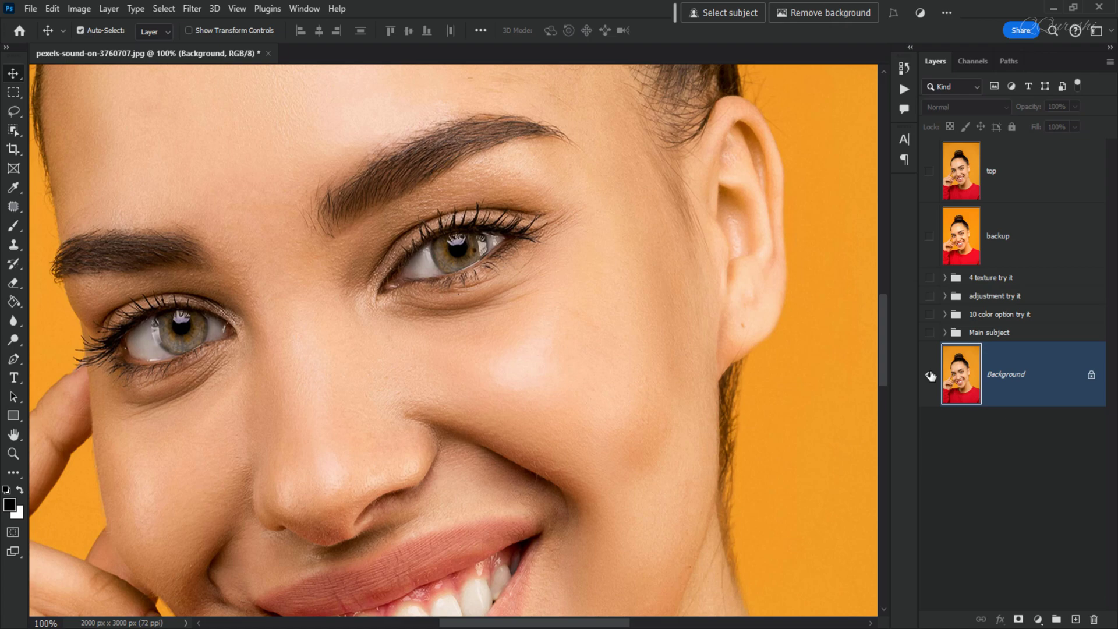
{"action": "left_click", "coordinate": [929, 375], "text": "alt"}
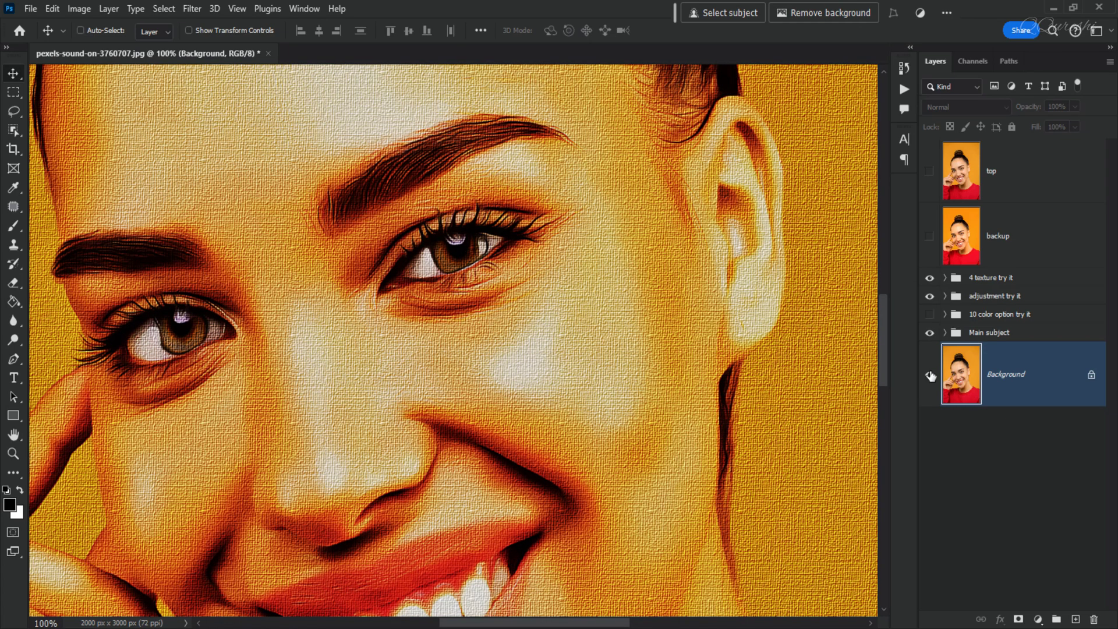
{"action": "key", "text": "ctrl+minus"}
{"action": "key", "text": "ctrl+minus"}
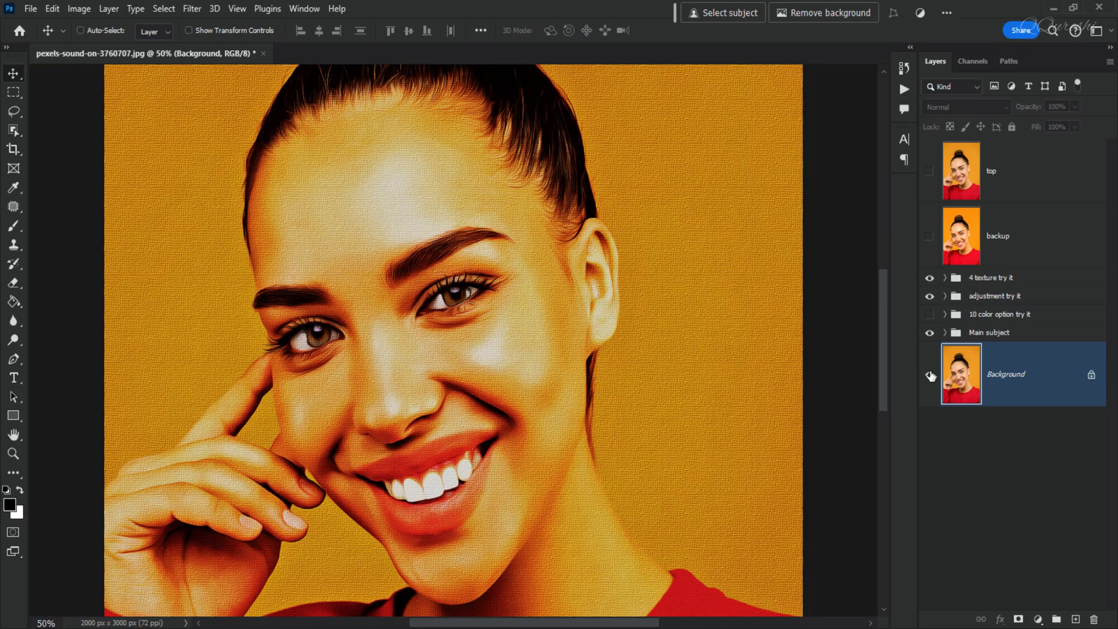
{"action": "key", "text": "ctrl+minus"}
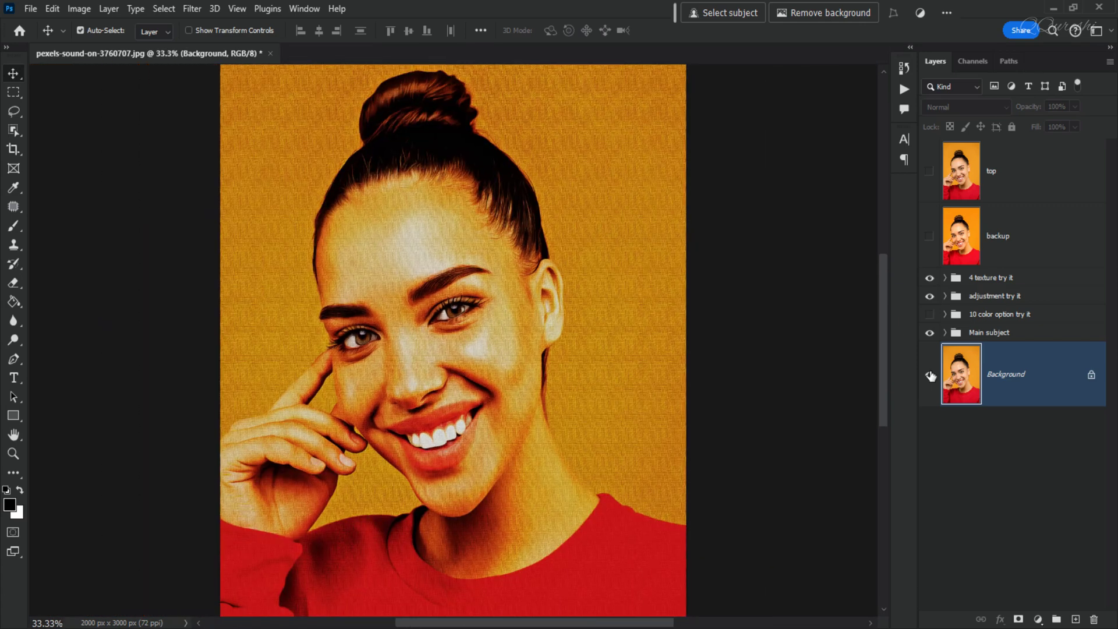